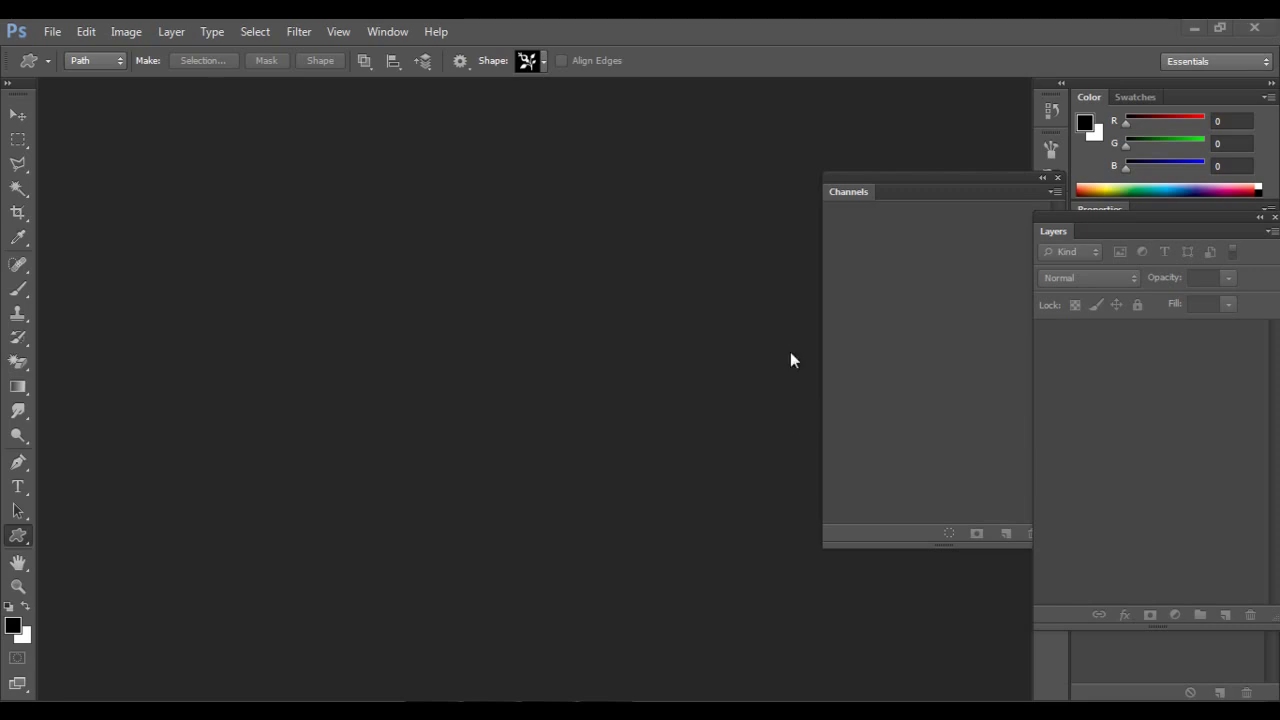
# - Create a new 500 x 500 pixel, 72 pixels/inch RGB document with its background contents set to Background Color
pyautogui.click(52, 31)
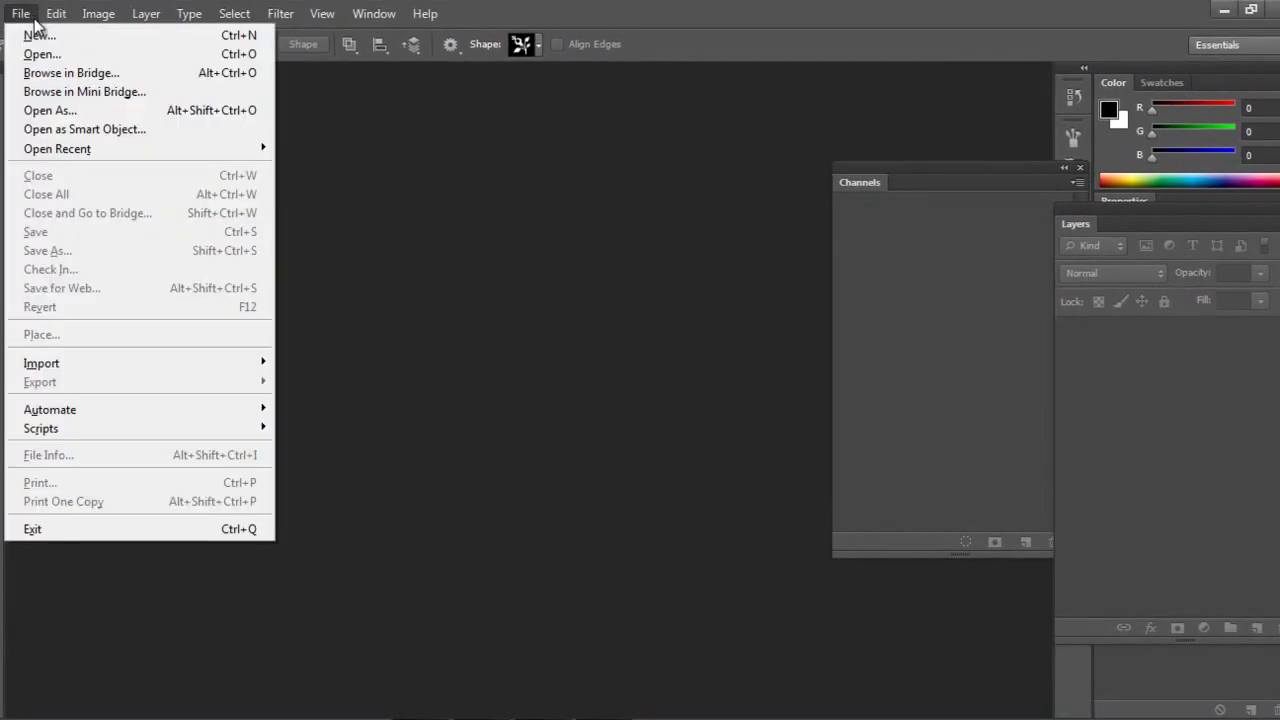
pyautogui.click(36, 35)
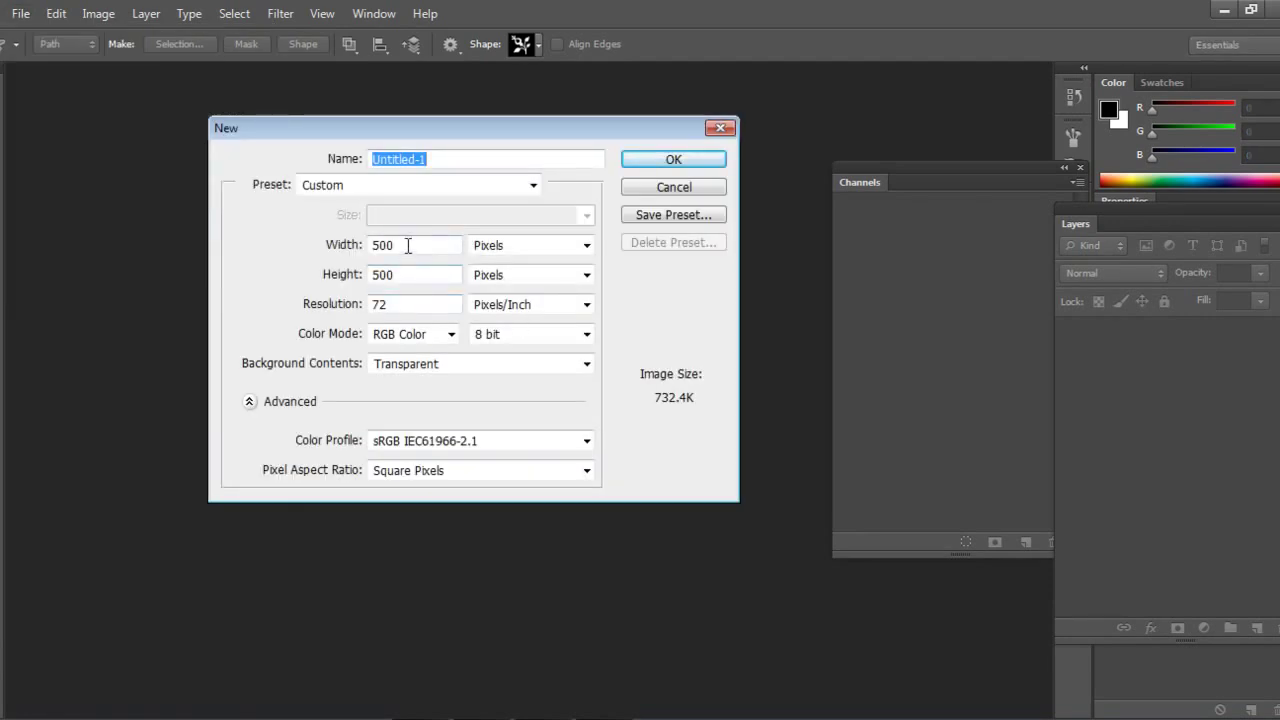
pyautogui.click(401, 273)
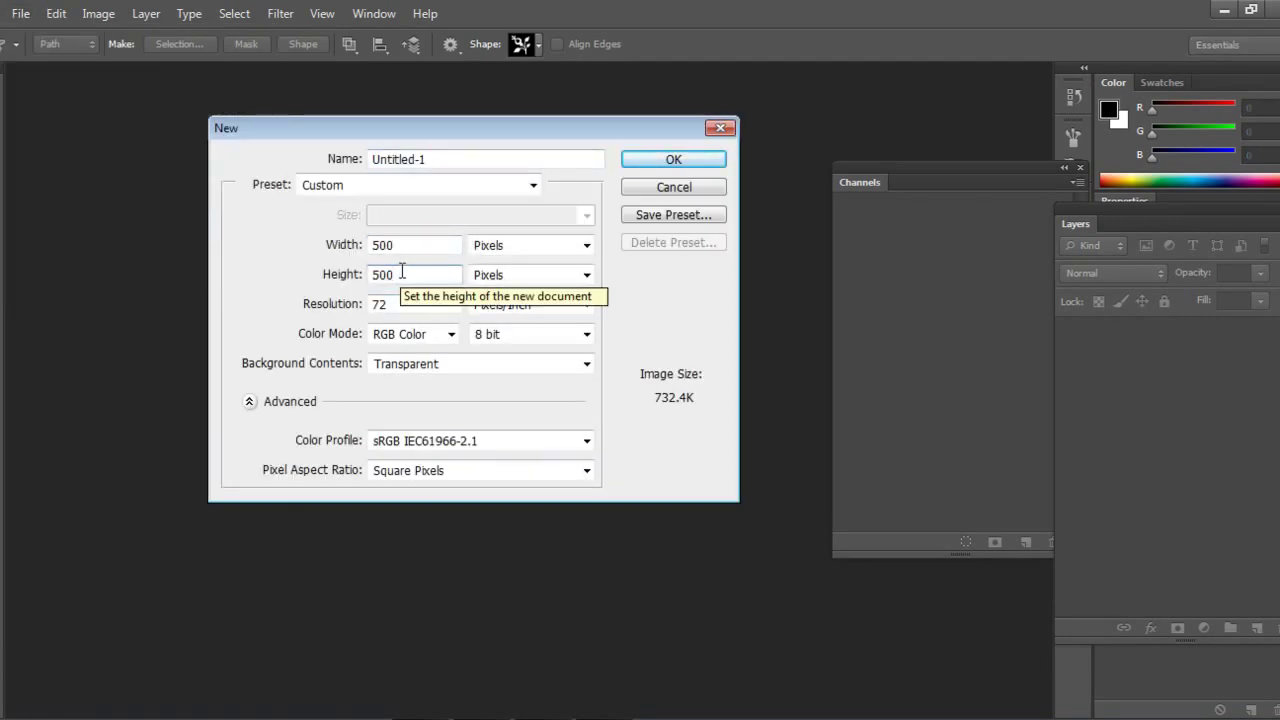
pyautogui.click(440, 363)
pyautogui.click(586, 364)
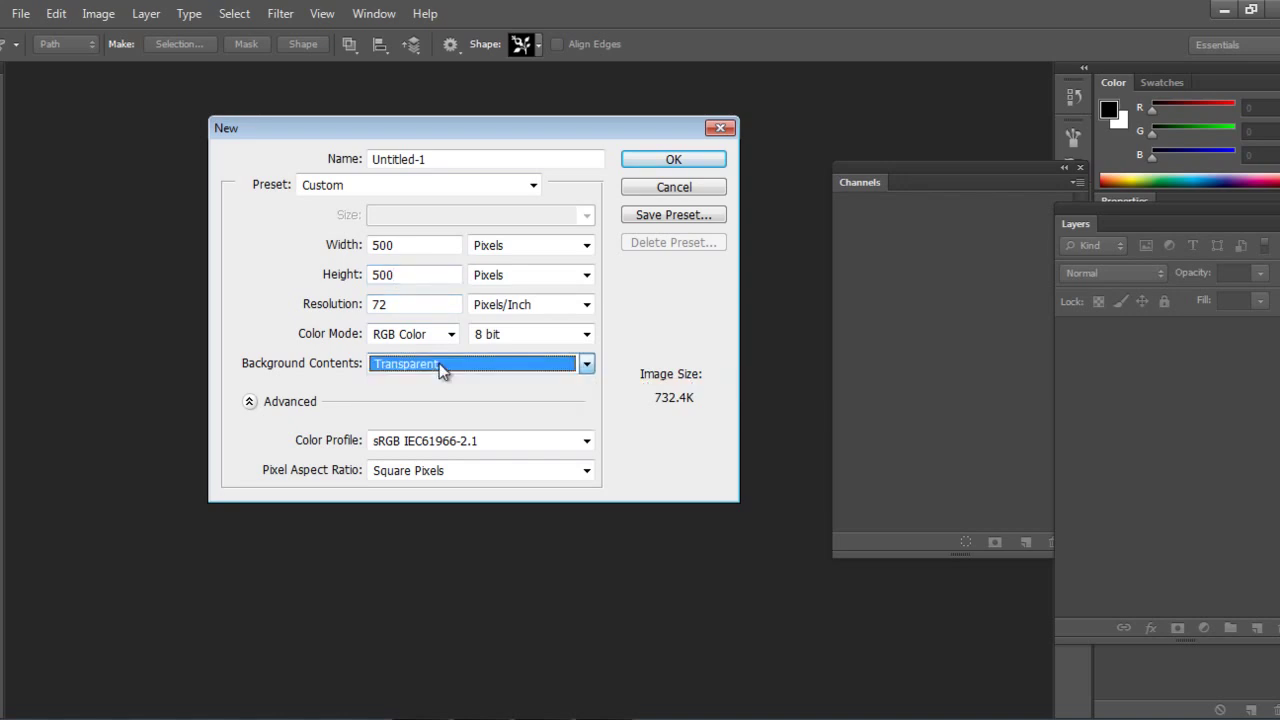
pyautogui.click(495, 336)
pyautogui.click(583, 334)
pyautogui.click(586, 364)
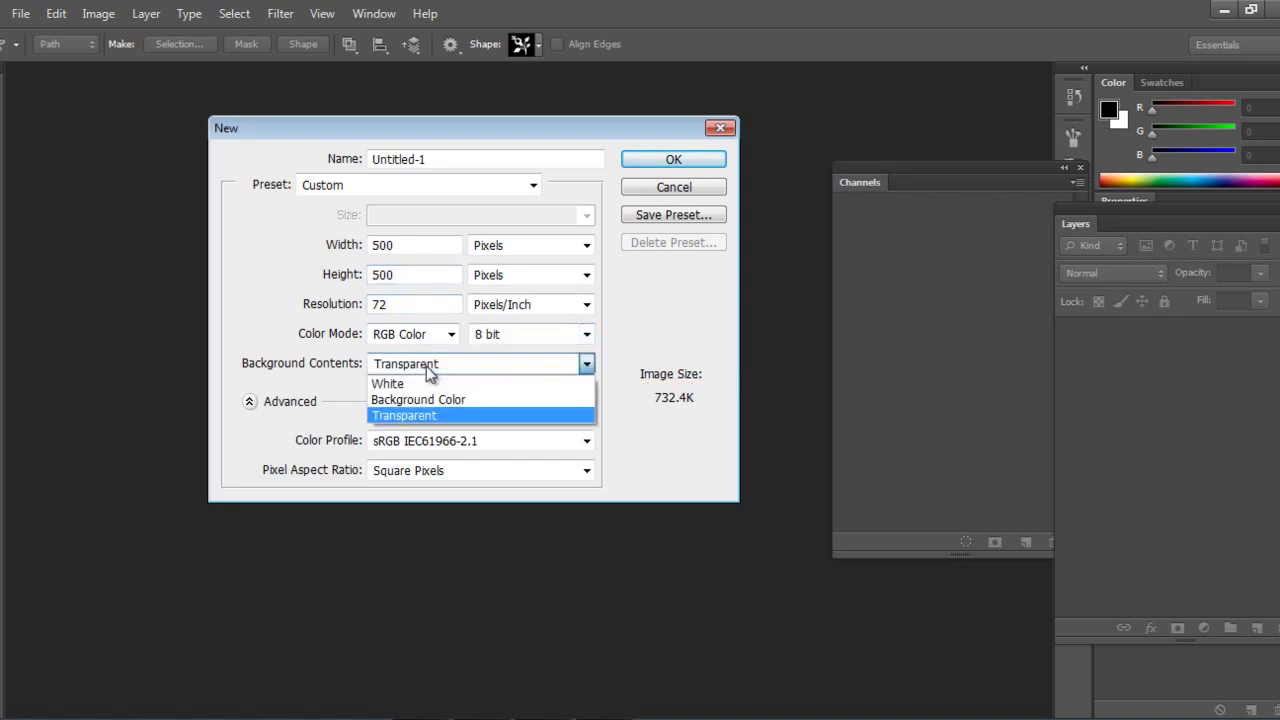
pyautogui.click(414, 399)
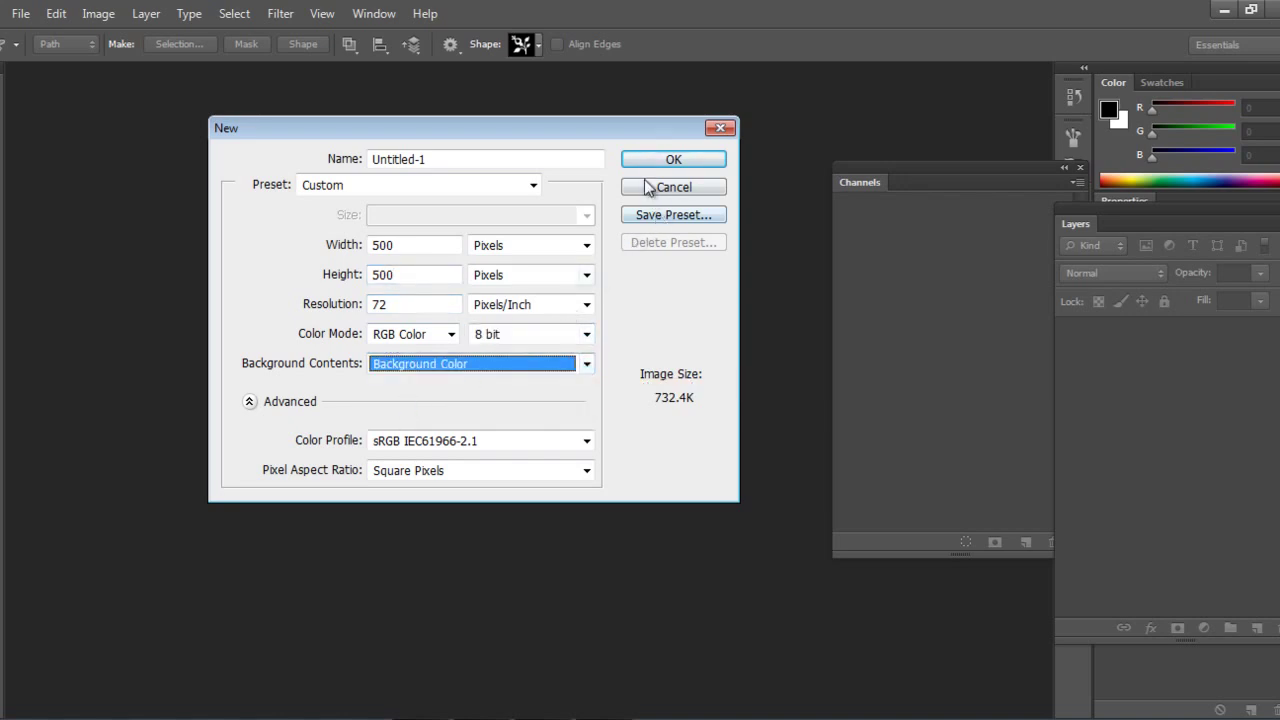
pyautogui.click(668, 162)
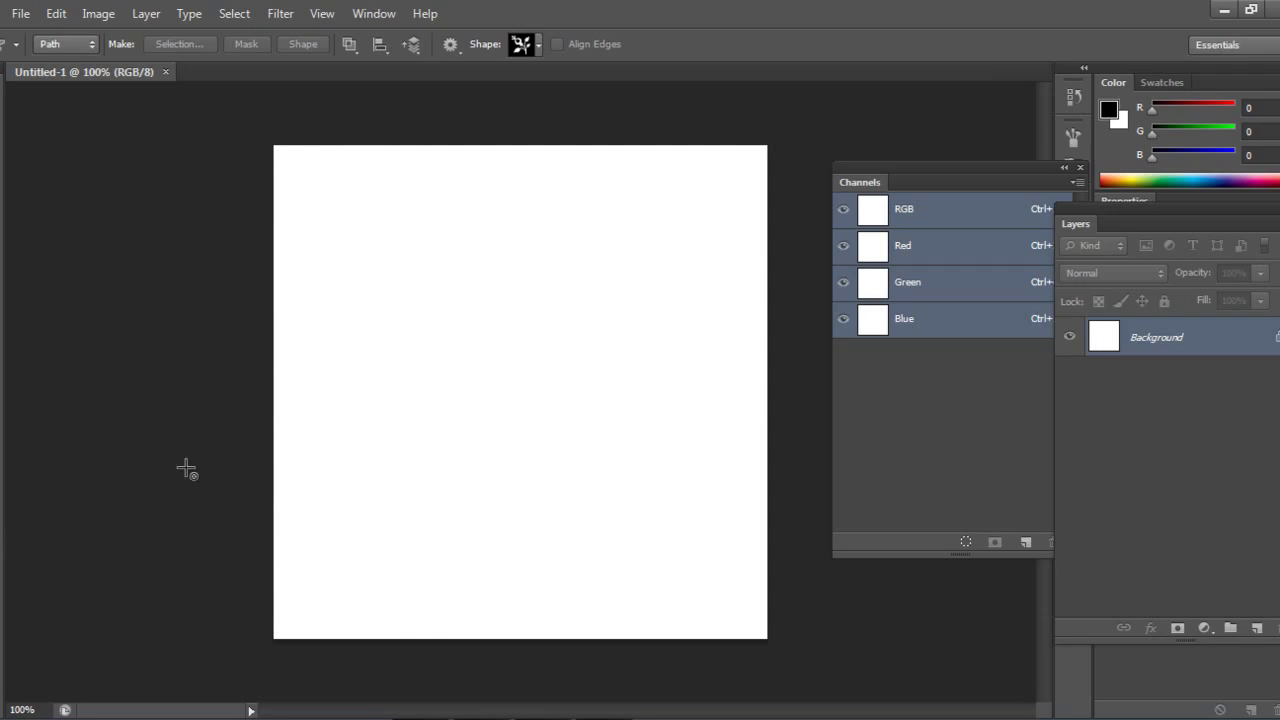
# - Fill the background with black and add 28.33% uniform, monochromatic noise to it
pyautogui.hotkey('alt', 'BackSpace')
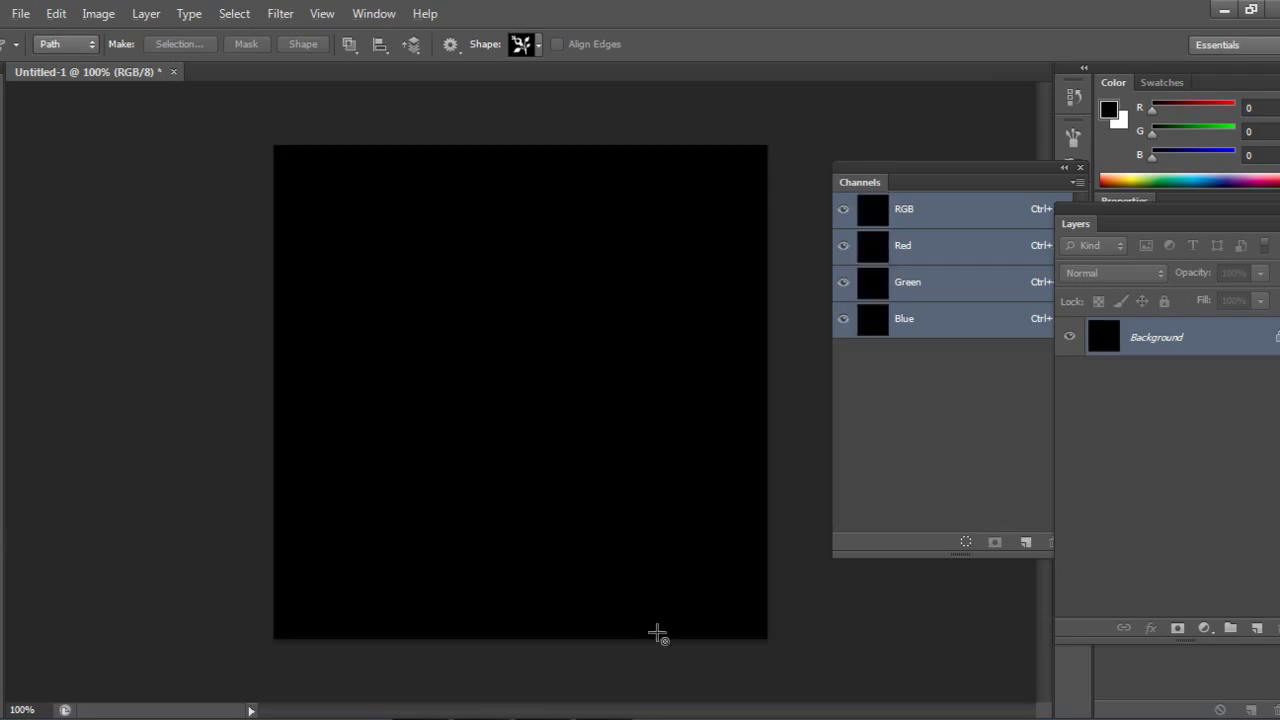
pyautogui.click(280, 14)
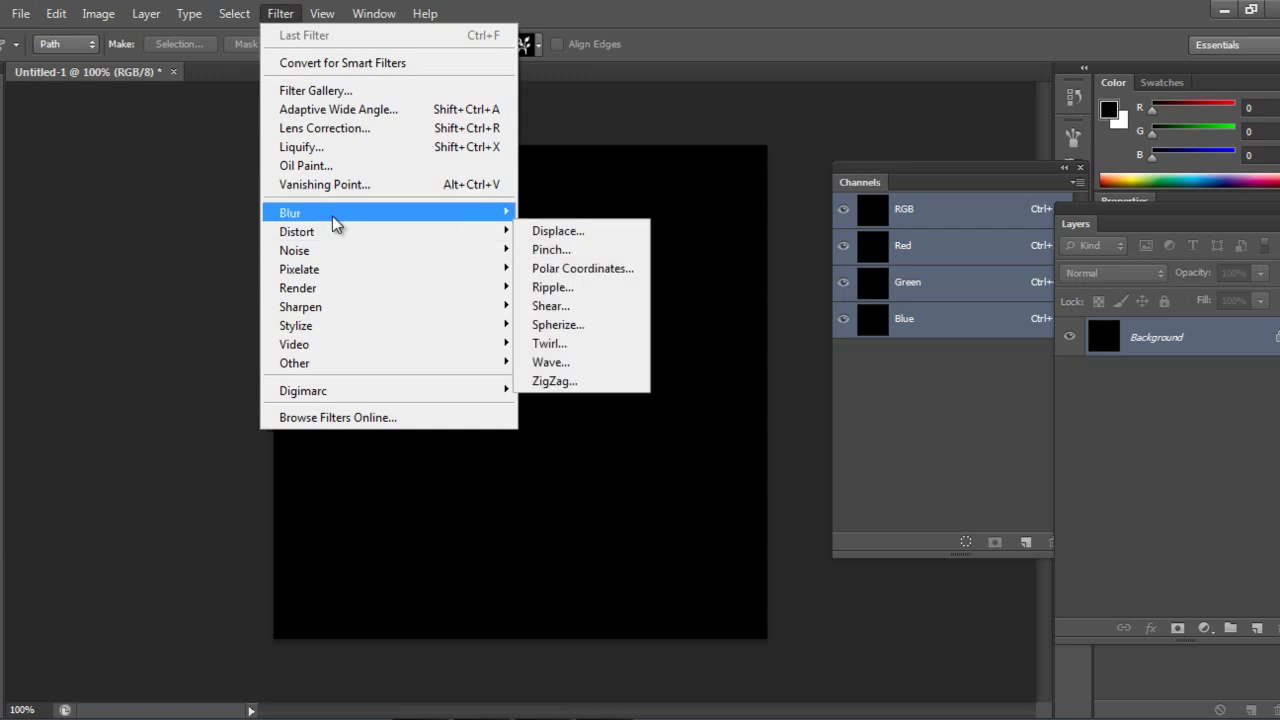
pyautogui.moveTo(326, 256)
pyautogui.click(585, 250)
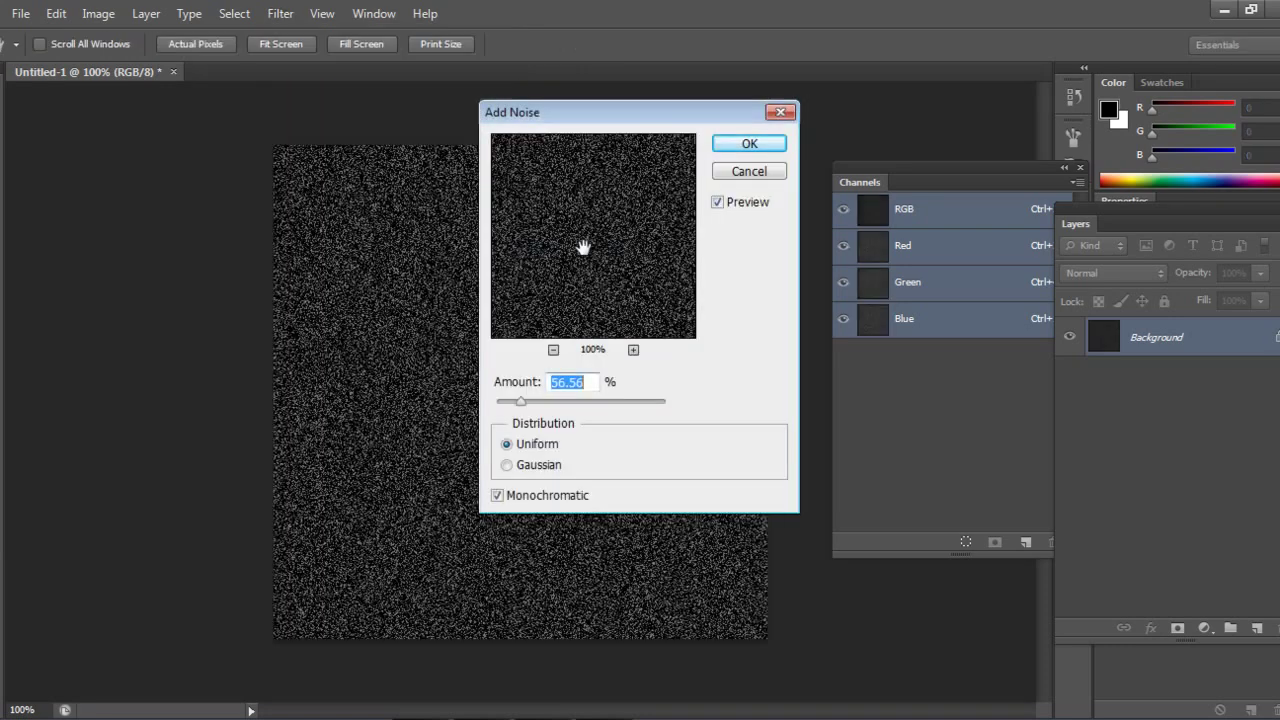
pyautogui.click(538, 500)
pyautogui.click(538, 500)
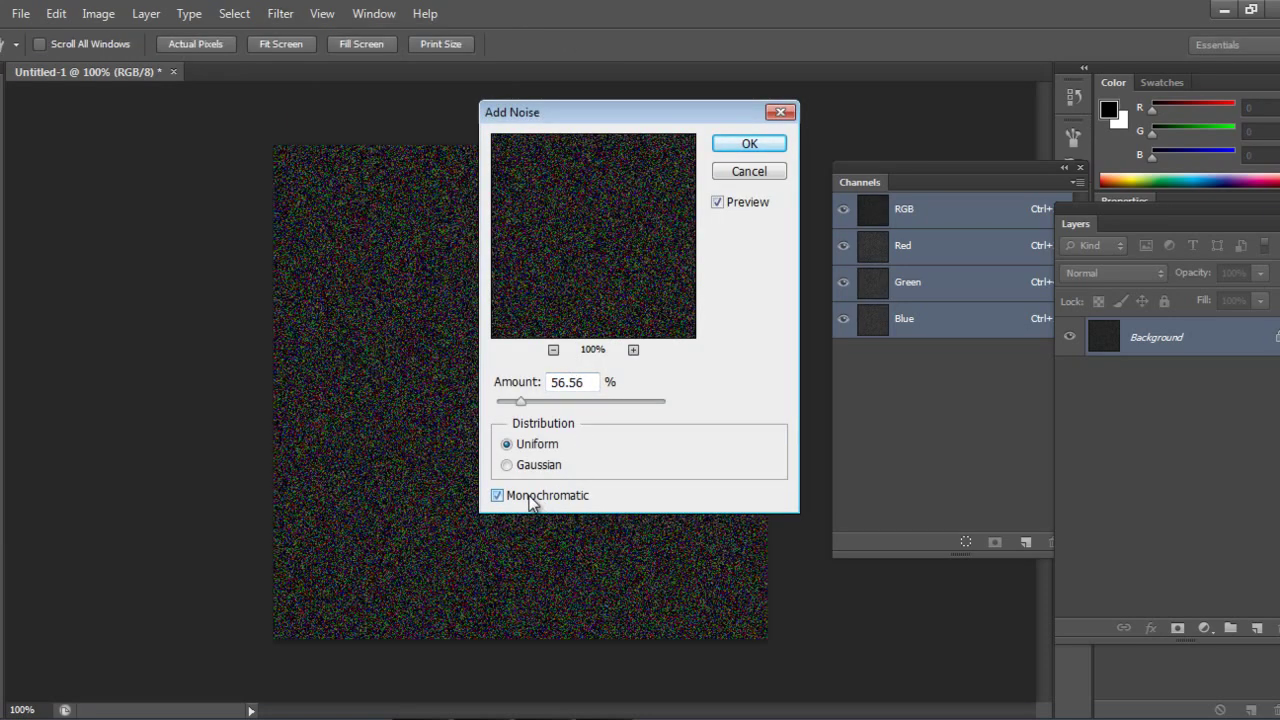
pyautogui.moveTo(521, 402); pyautogui.dragTo(509, 404)
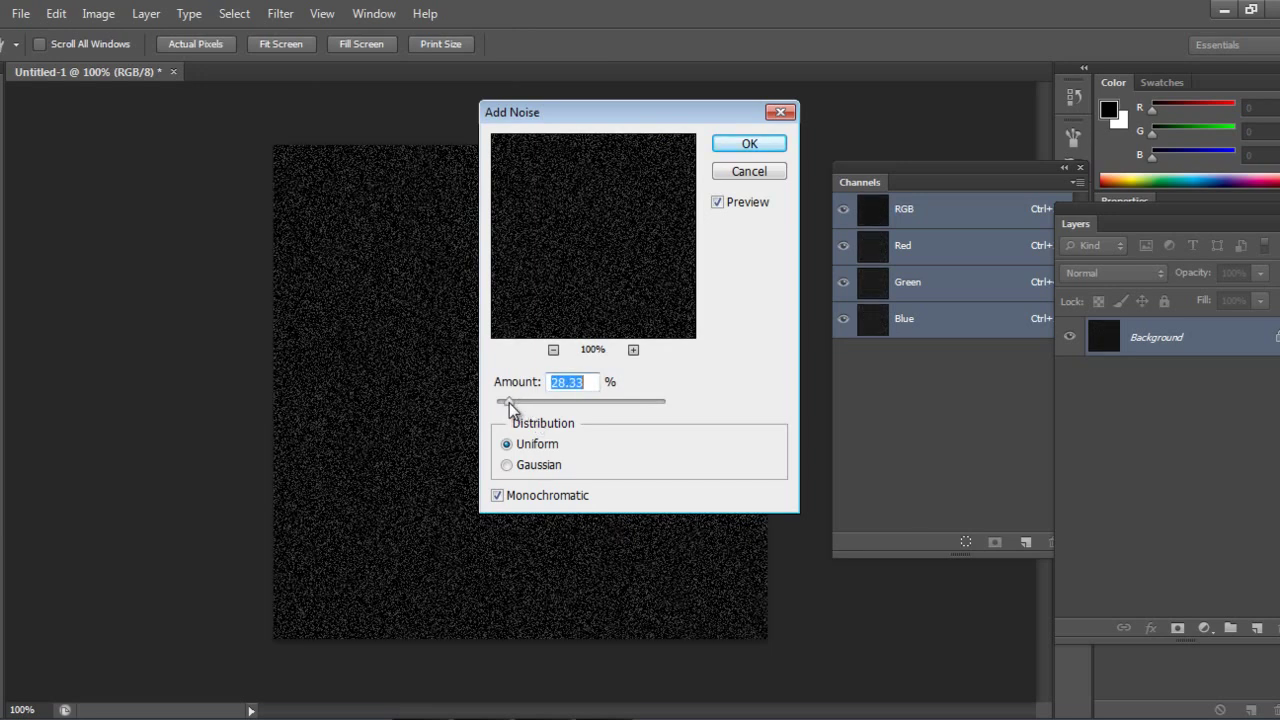
pyautogui.click(730, 150)
# - Apply a Radial Blur to the noisy background with amount 35, Spin method and Good quality
pyautogui.click(288, 13)
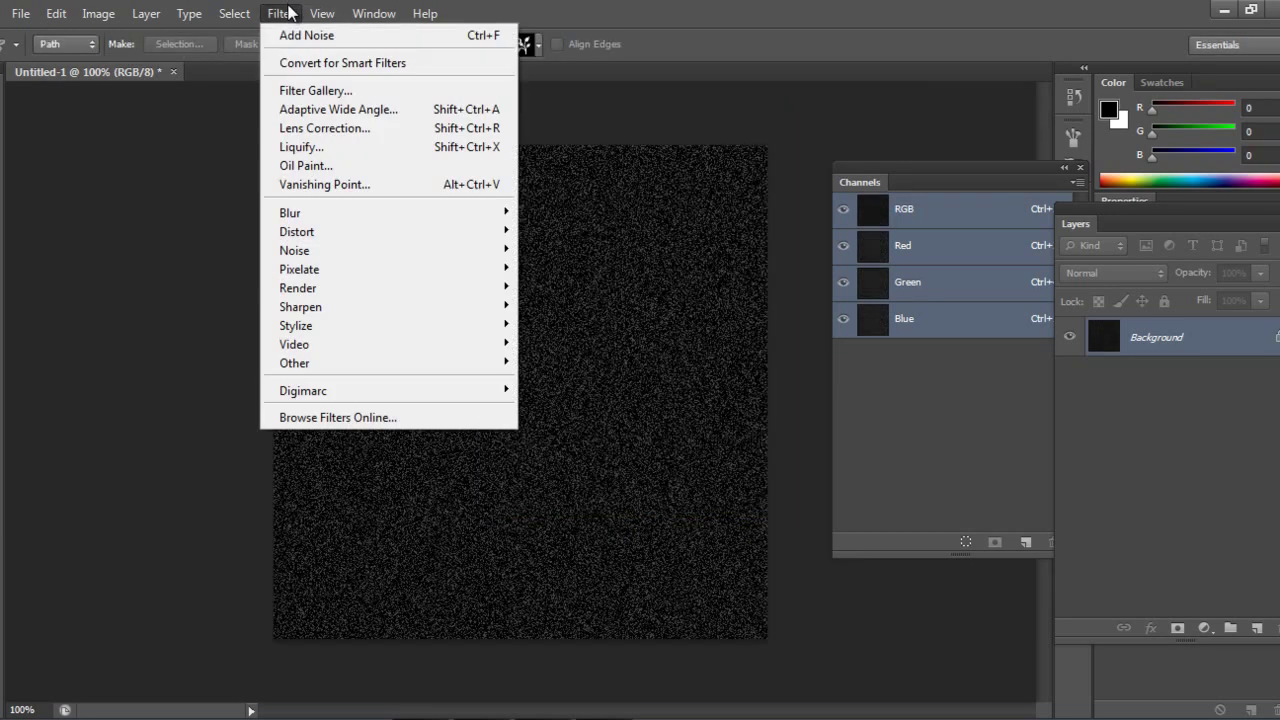
pyautogui.moveTo(341, 218)
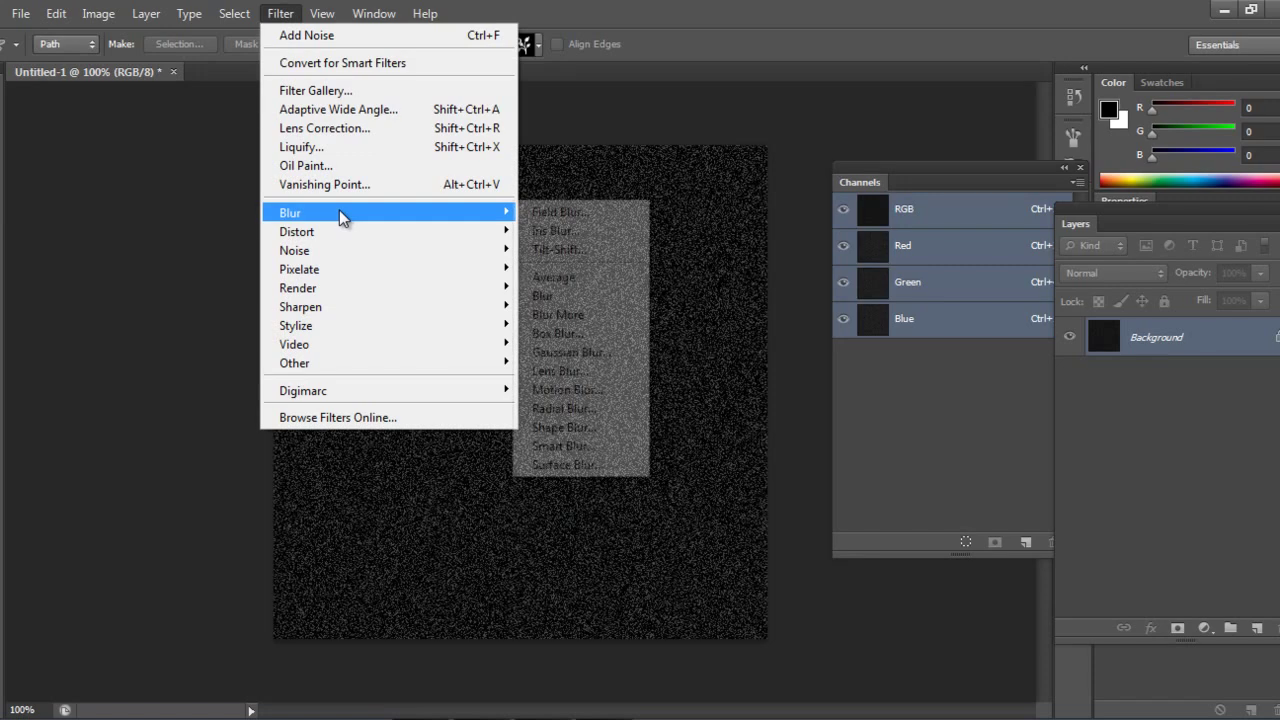
pyautogui.click(565, 408)
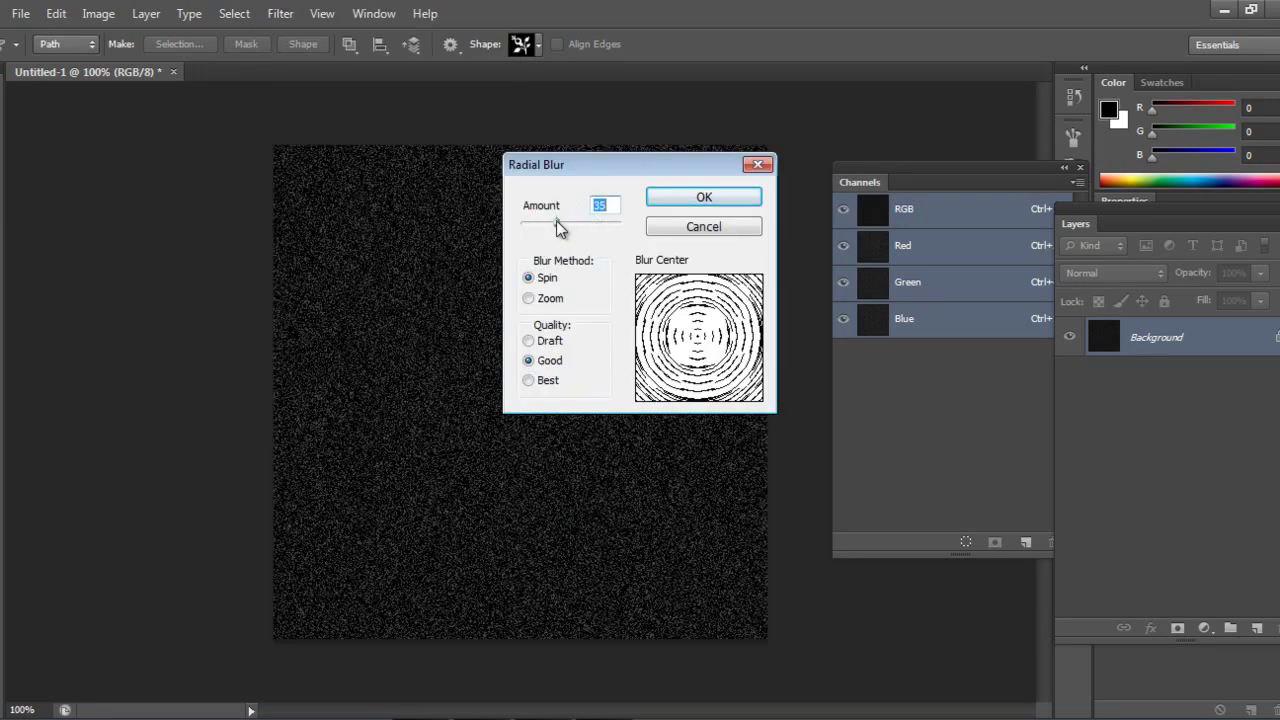
pyautogui.click(675, 202)
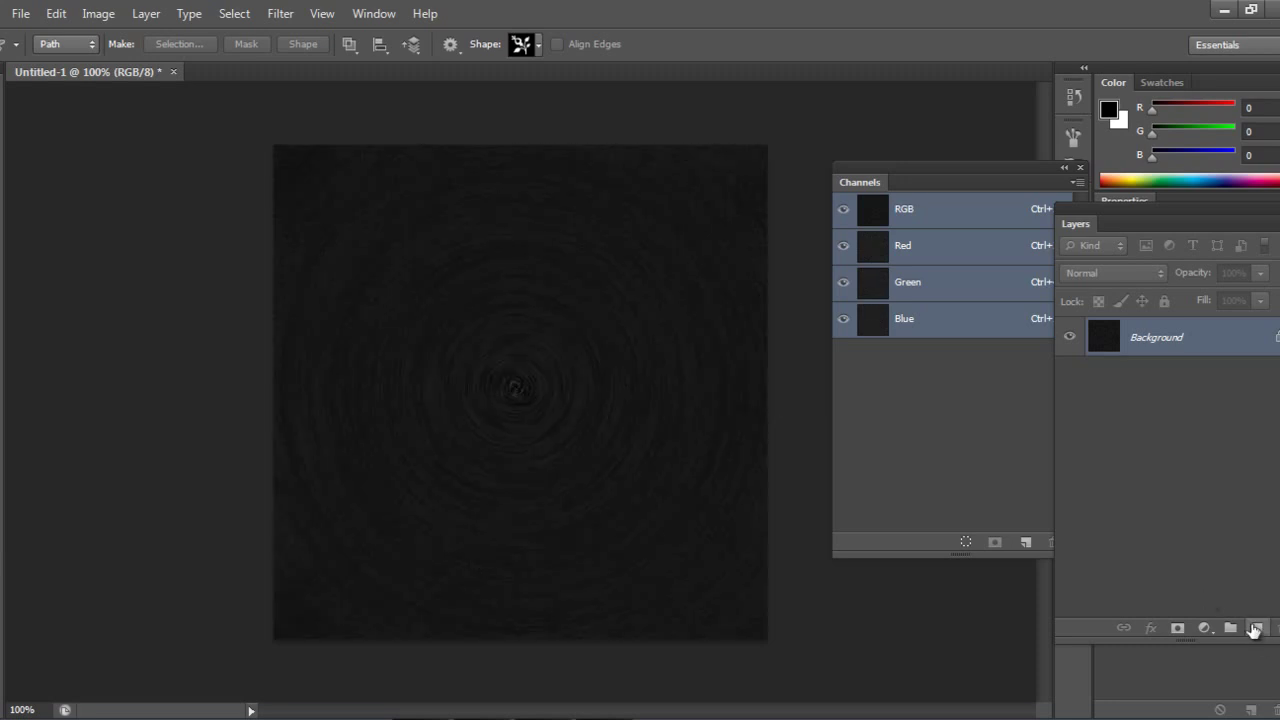
# - Add a new layer and set the color of the custom gradient's first color stop, at 9%, to white (ffffff)
pyautogui.click(1257, 628)
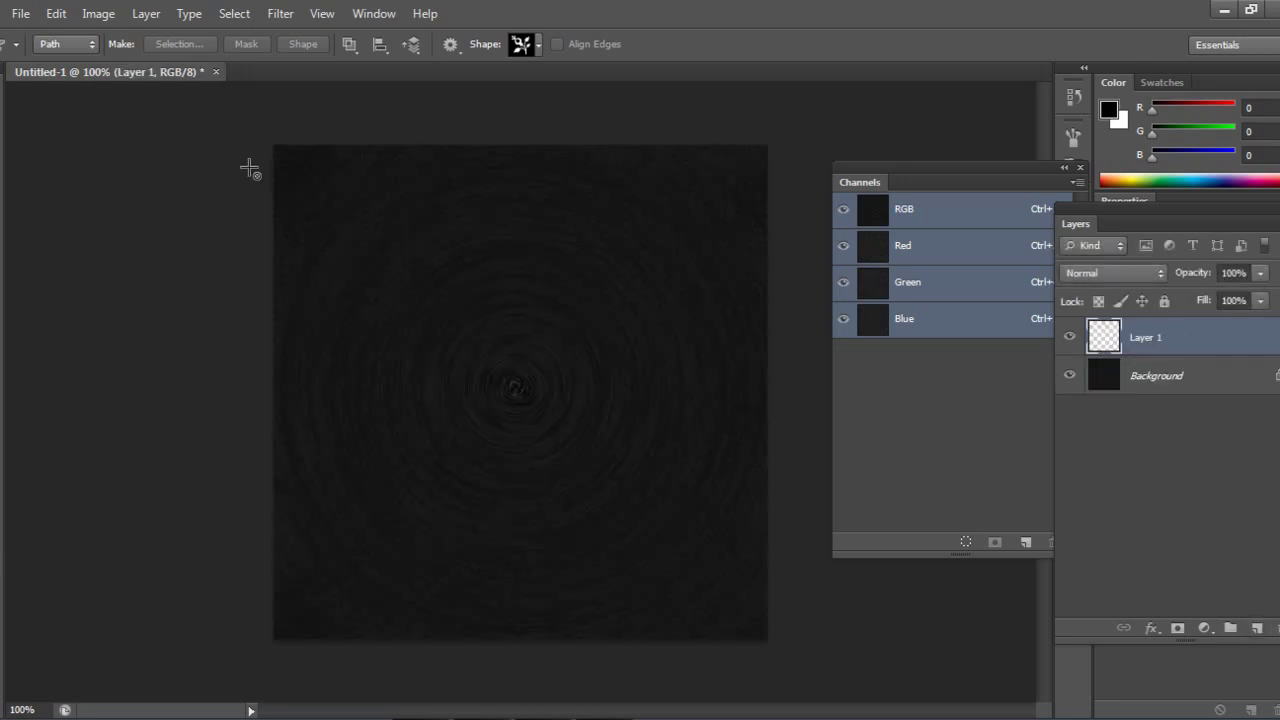
pyautogui.press('g')
pyautogui.click(58, 44)
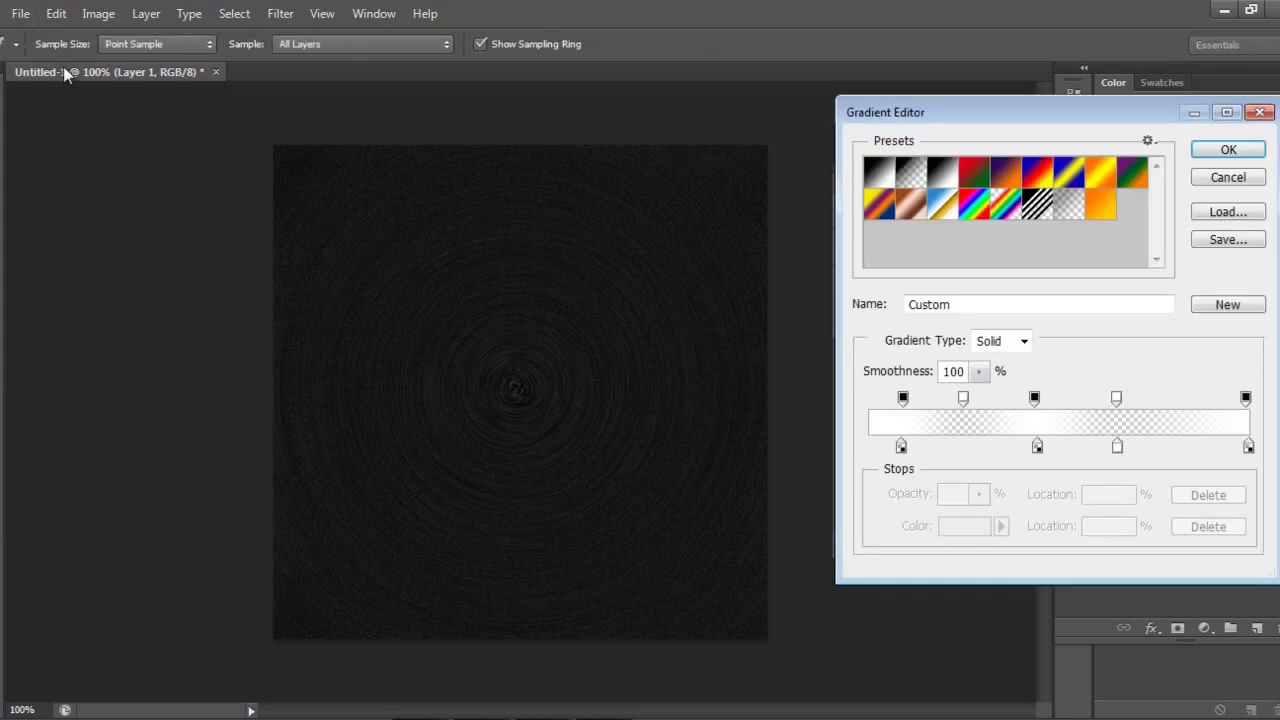
pyautogui.moveTo(960, 115); pyautogui.dragTo(759, 91)
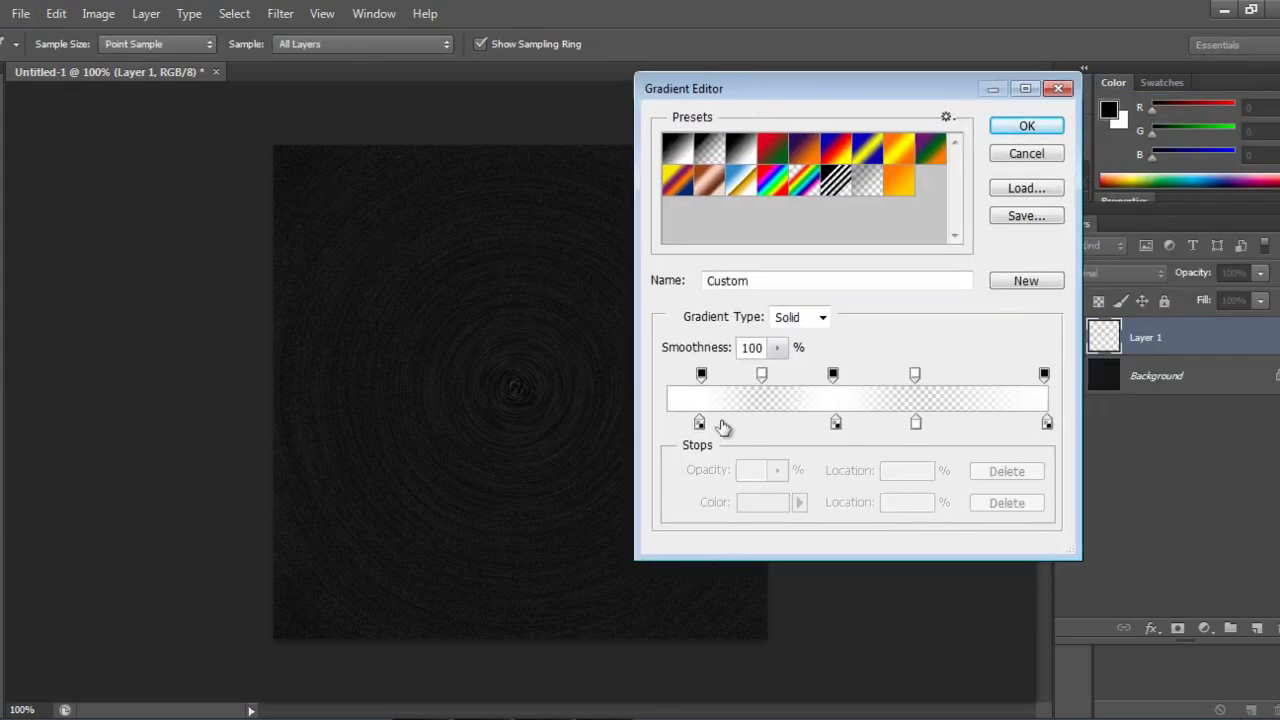
pyautogui.click(701, 425)
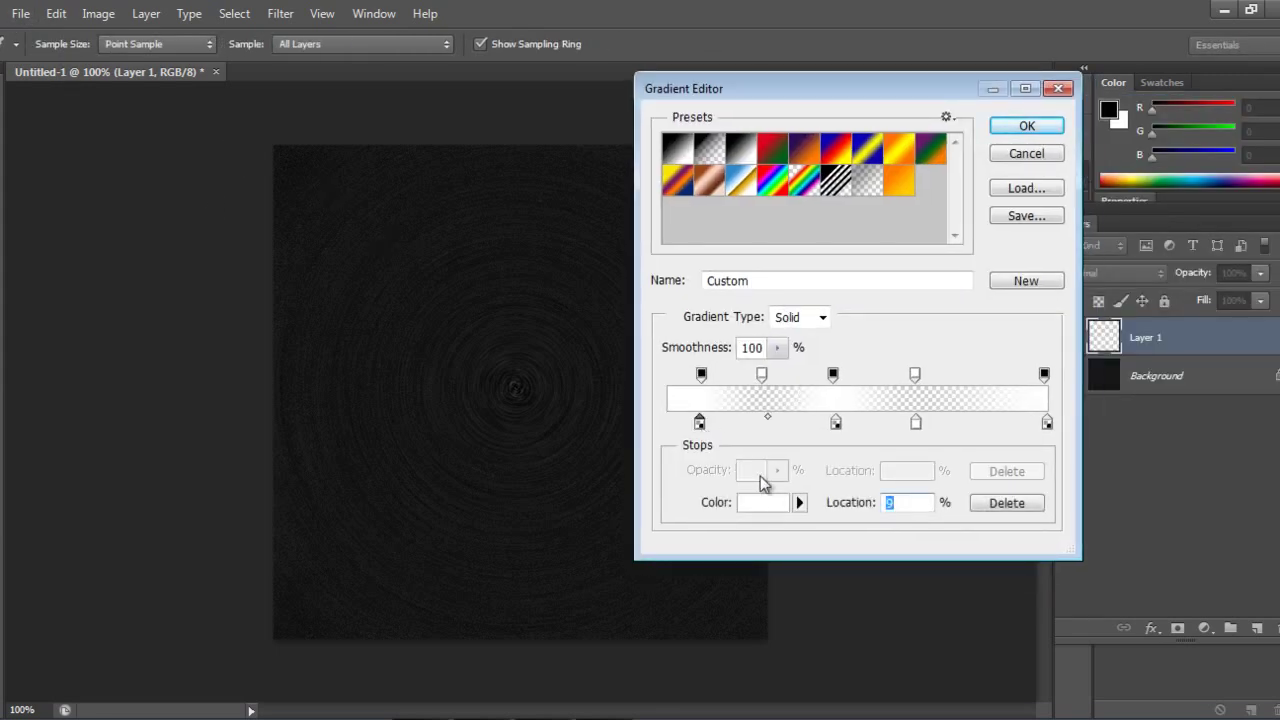
pyautogui.click(762, 503)
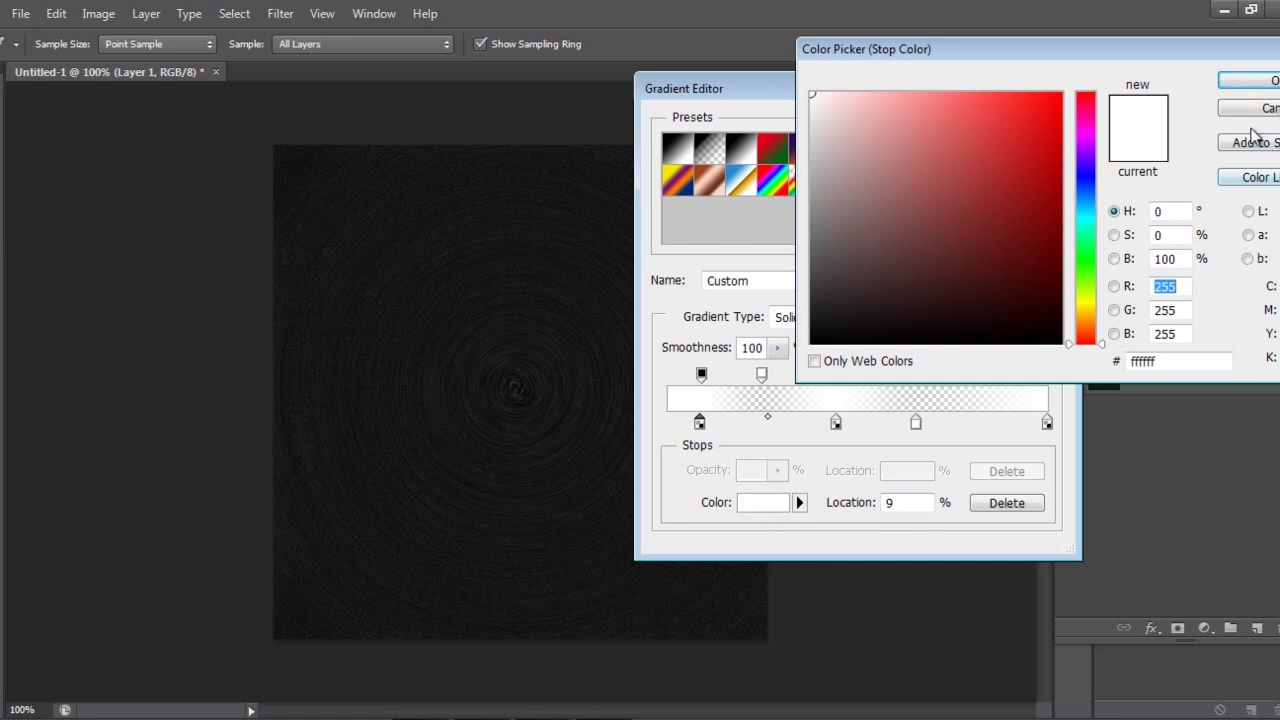
pyautogui.click(1250, 80)
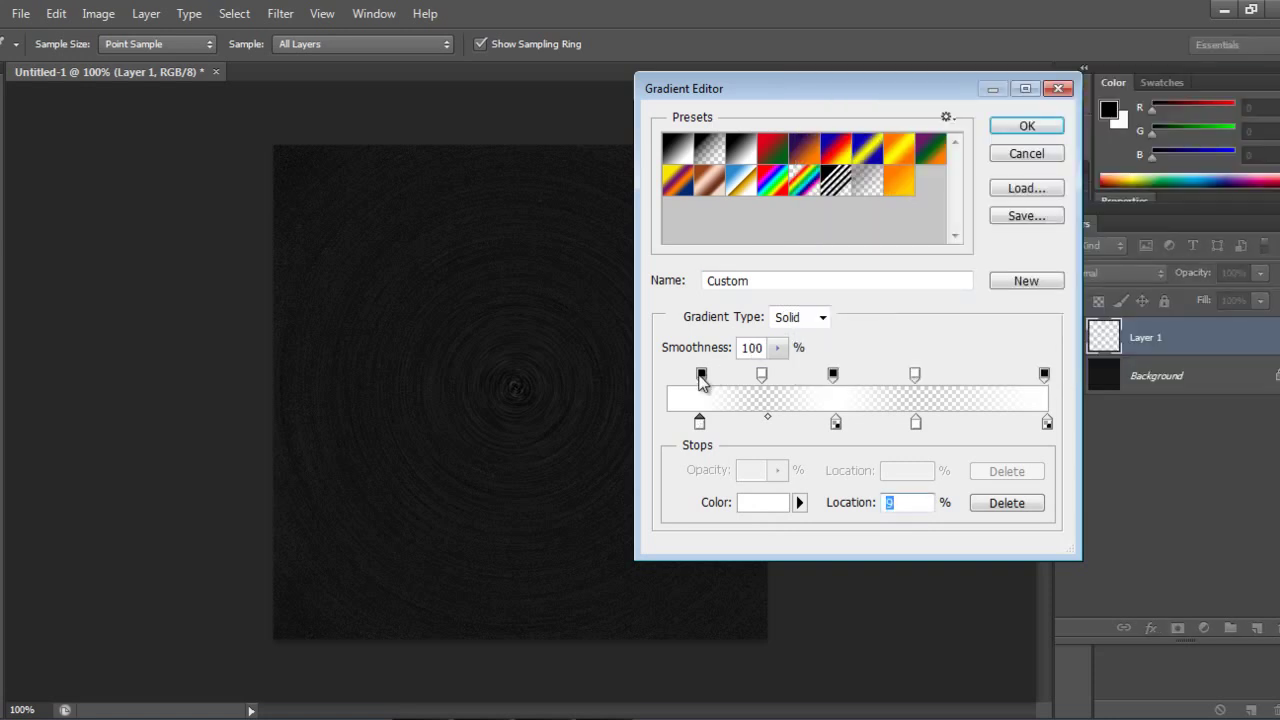
# - Replace the gradient's middle color stop with a white one and add another white stop at 25%, under the first transparent opacity stop
pyautogui.click(701, 376)
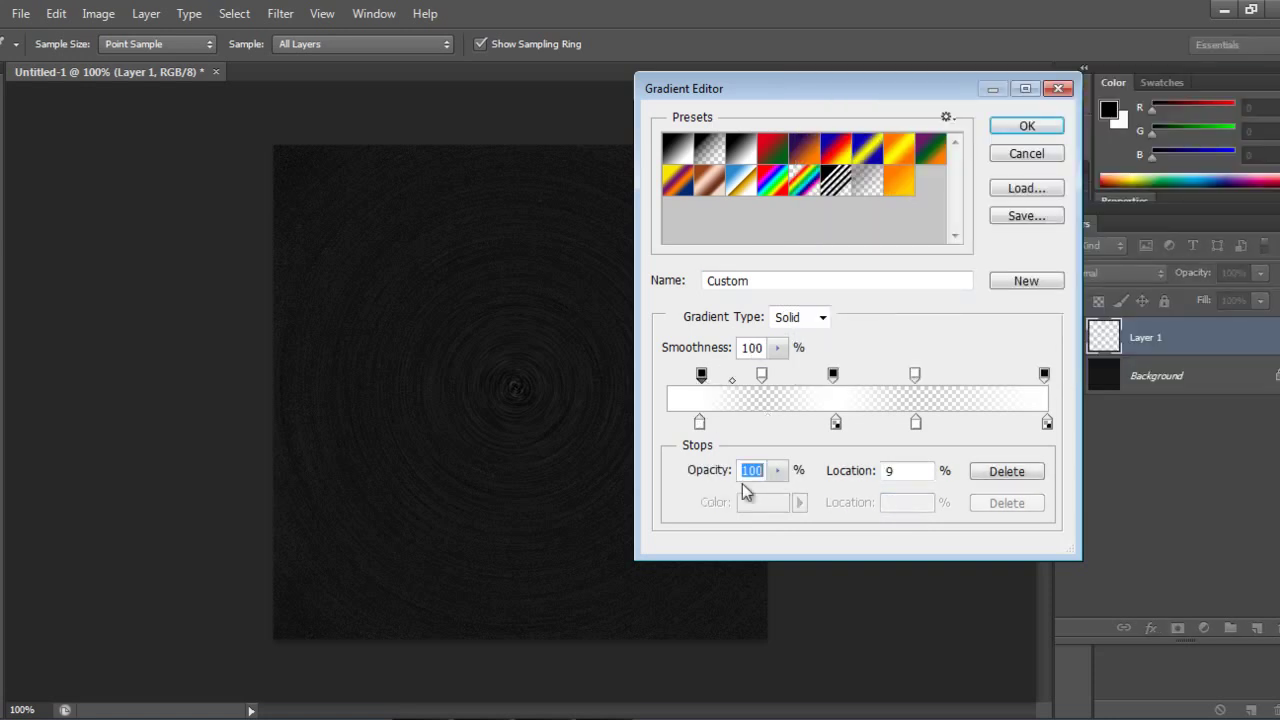
pyautogui.click(762, 376)
pyautogui.click(836, 423)
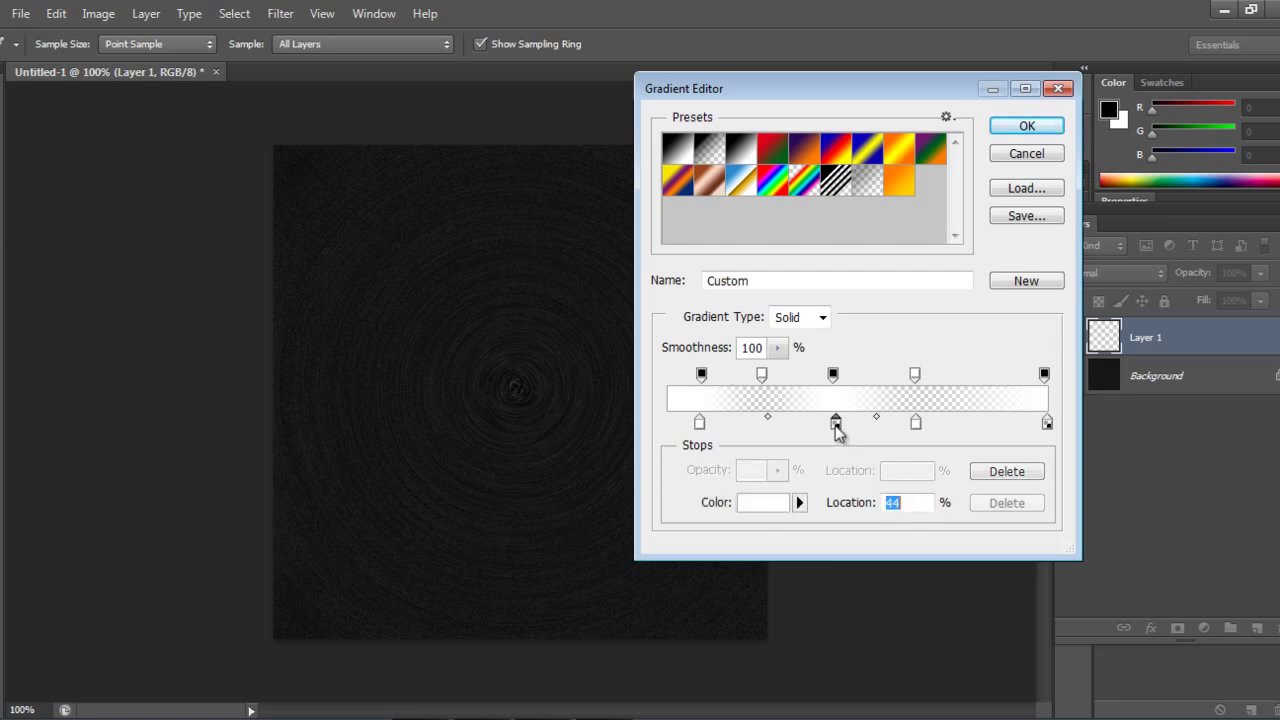
pyautogui.click(699, 422)
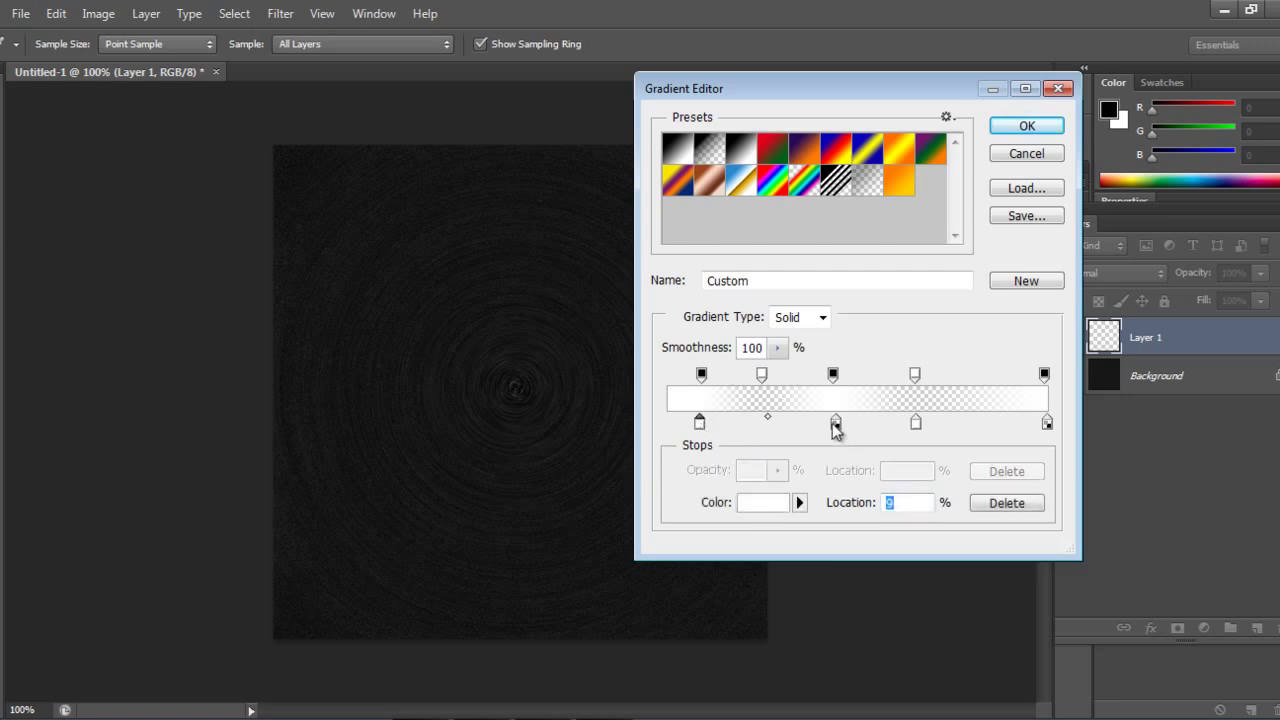
pyautogui.moveTo(836, 423); pyautogui.dragTo(845, 462)
pyautogui.click(699, 422)
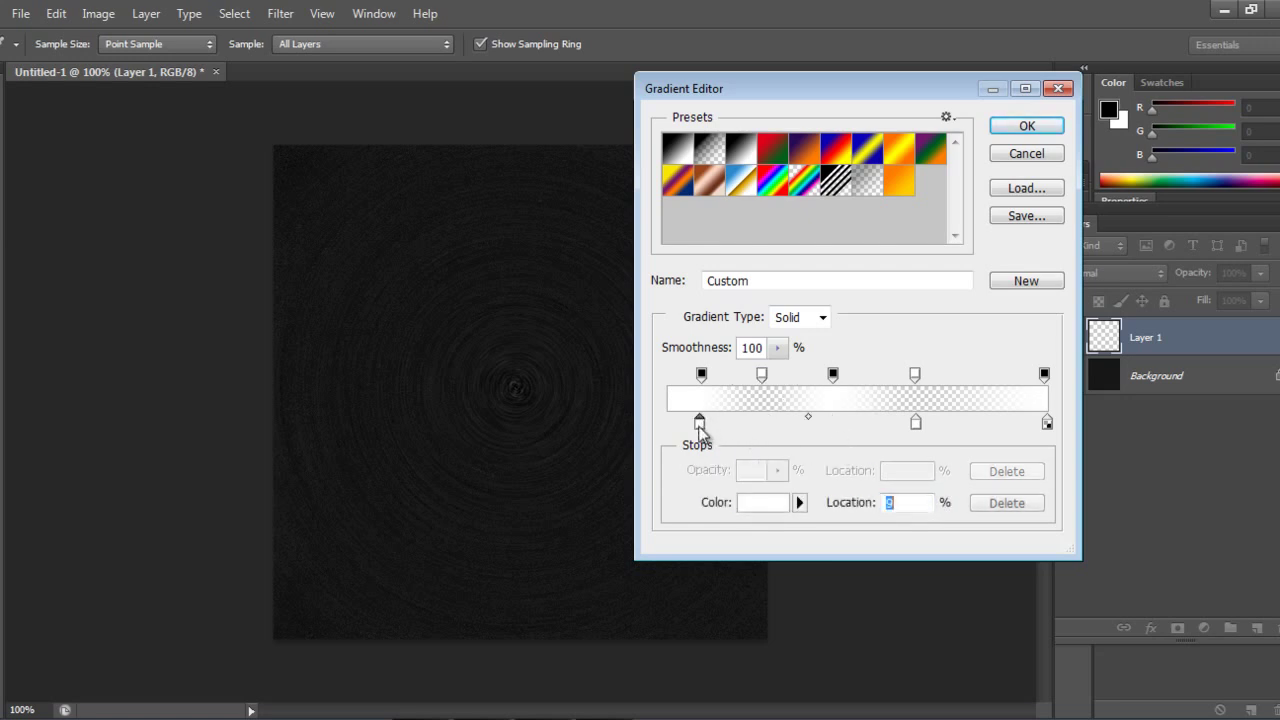
pyautogui.click(834, 423)
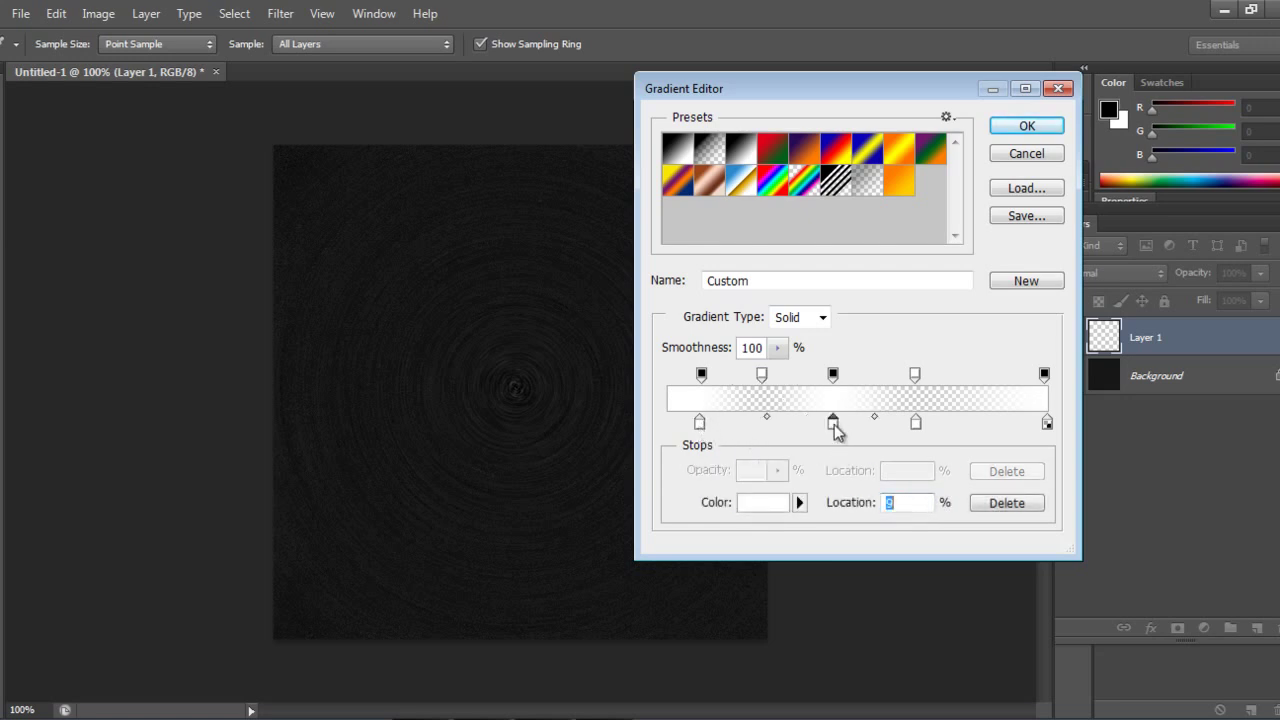
pyautogui.click(763, 423)
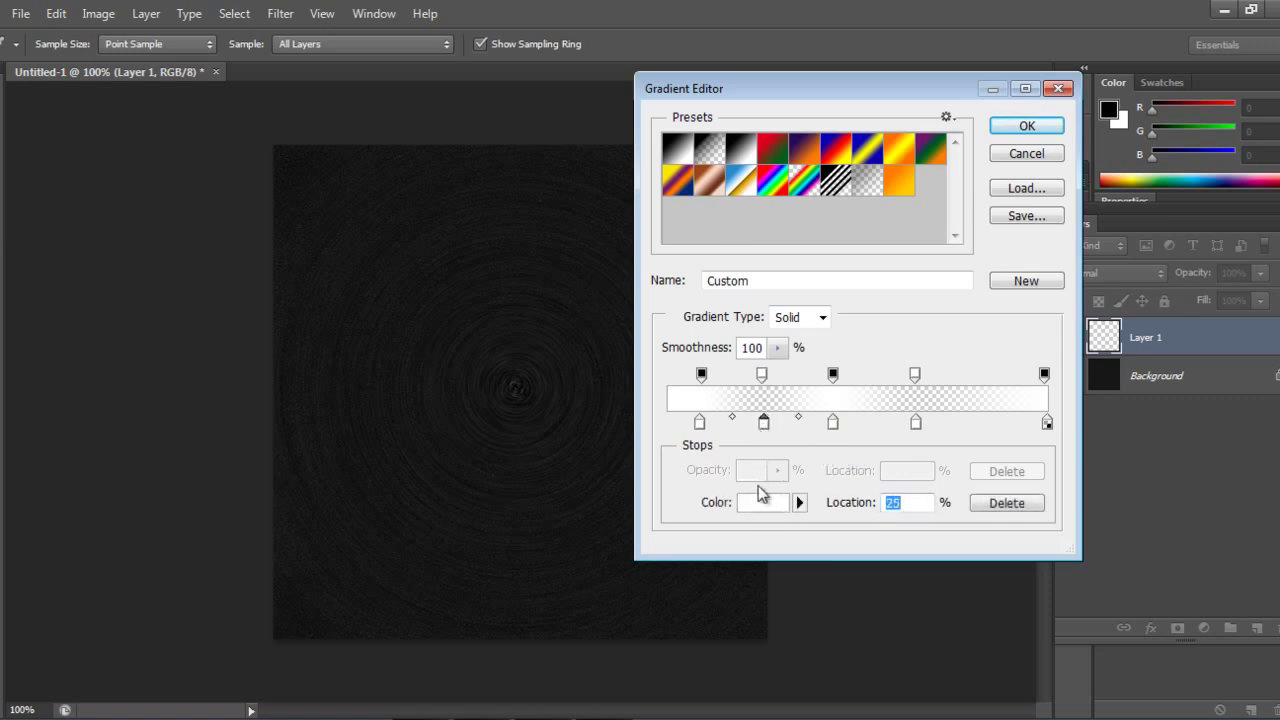
pyautogui.click(762, 374)
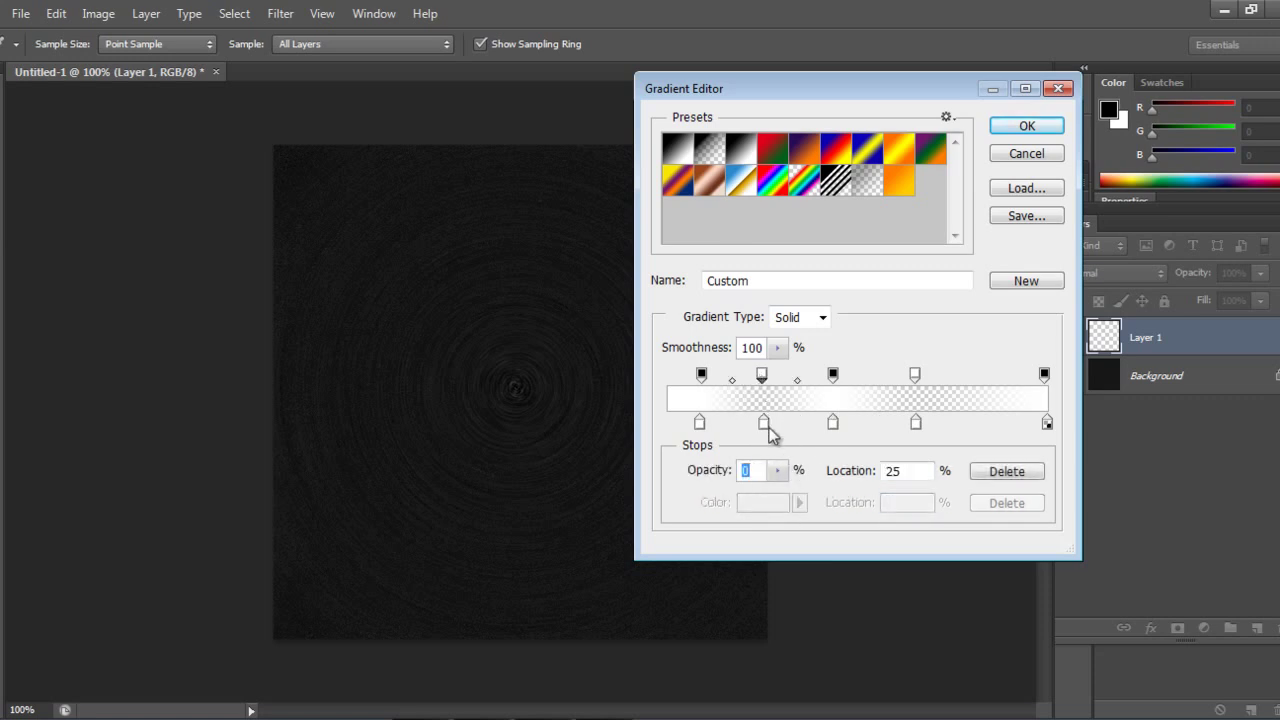
# - Replace the color stop under the second transparent area with a white one at 68% and move the opacity stop above it to 68%
pyautogui.moveTo(917, 432); pyautogui.dragTo(914, 445)
pyautogui.click(764, 424)
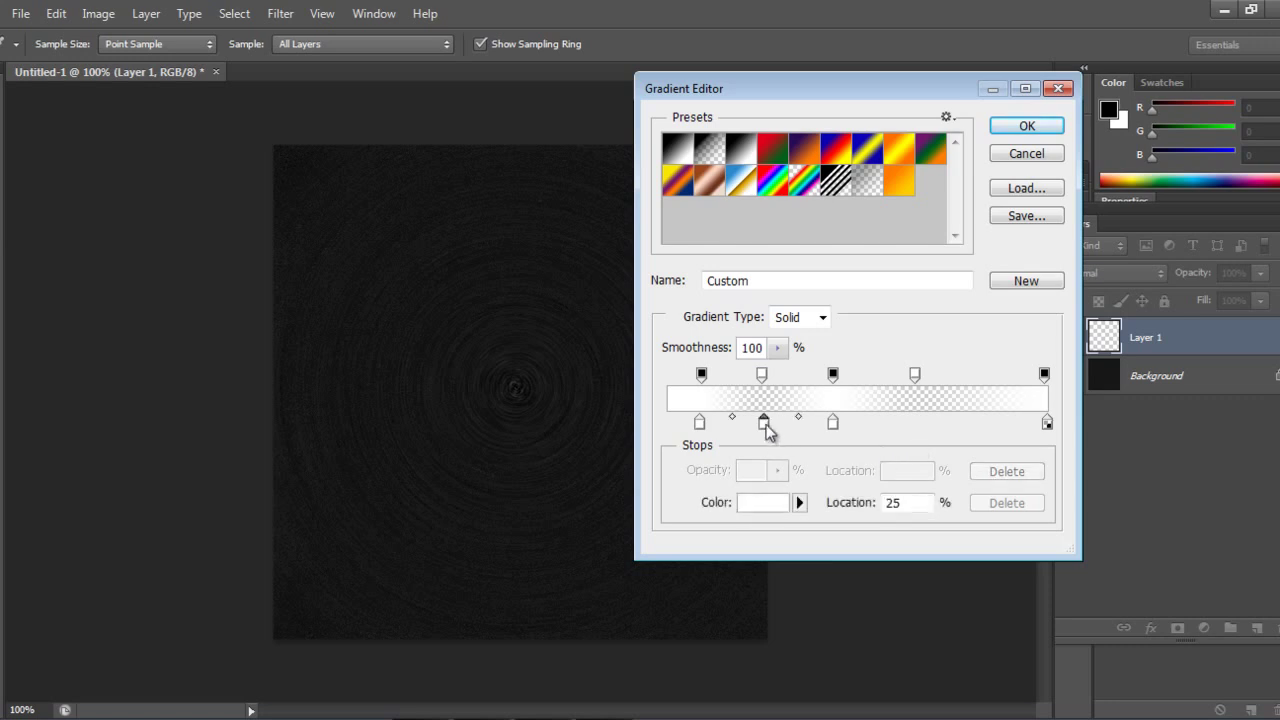
pyautogui.click(924, 423)
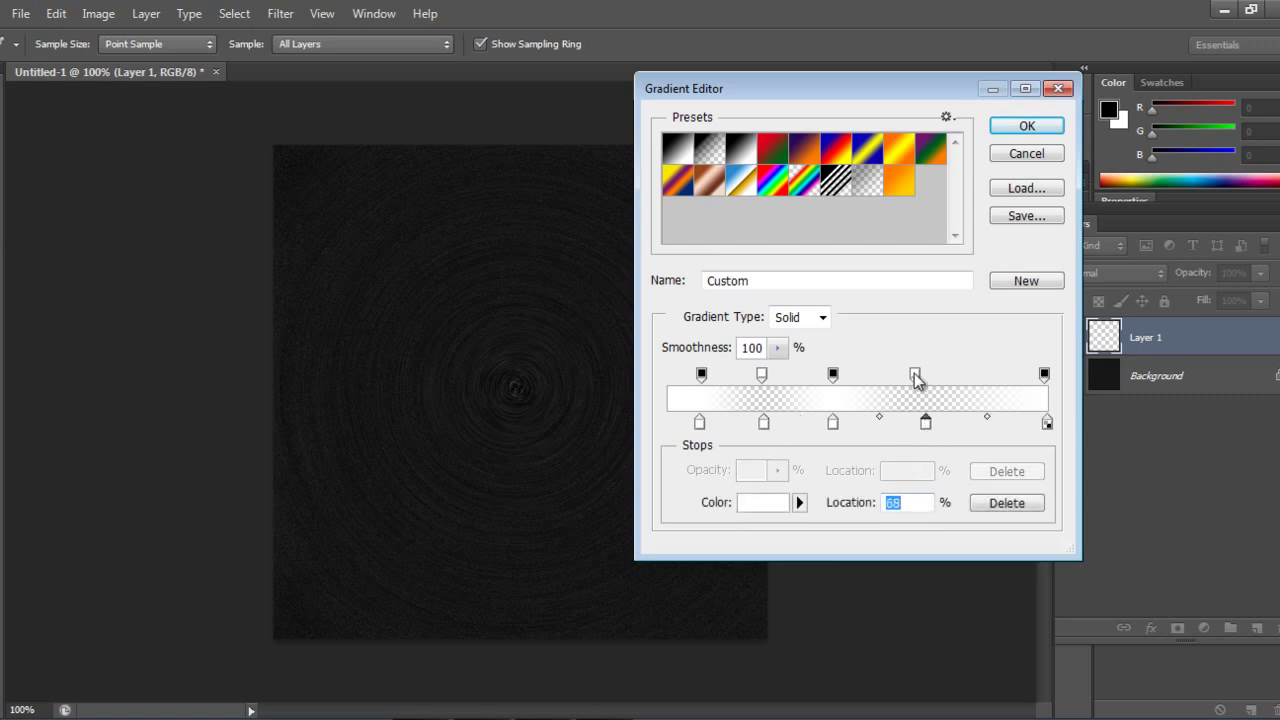
pyautogui.moveTo(915, 377); pyautogui.dragTo(923, 375)
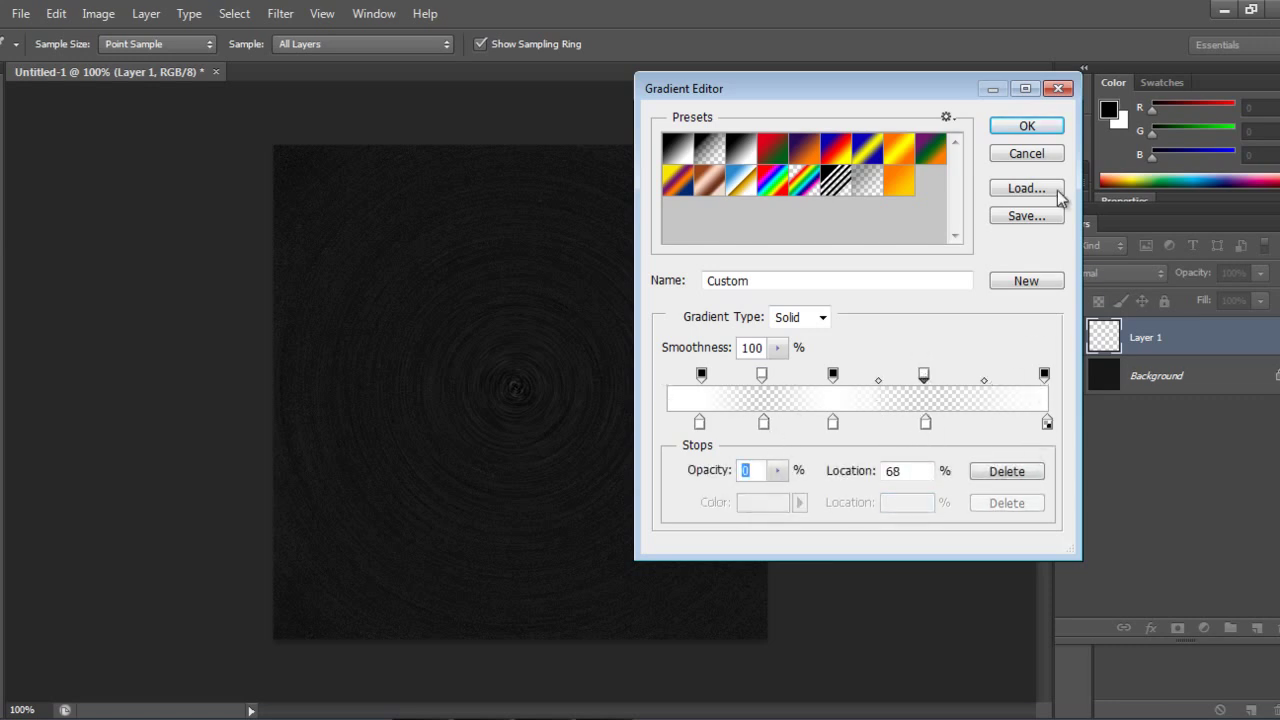
pyautogui.click(1025, 126)
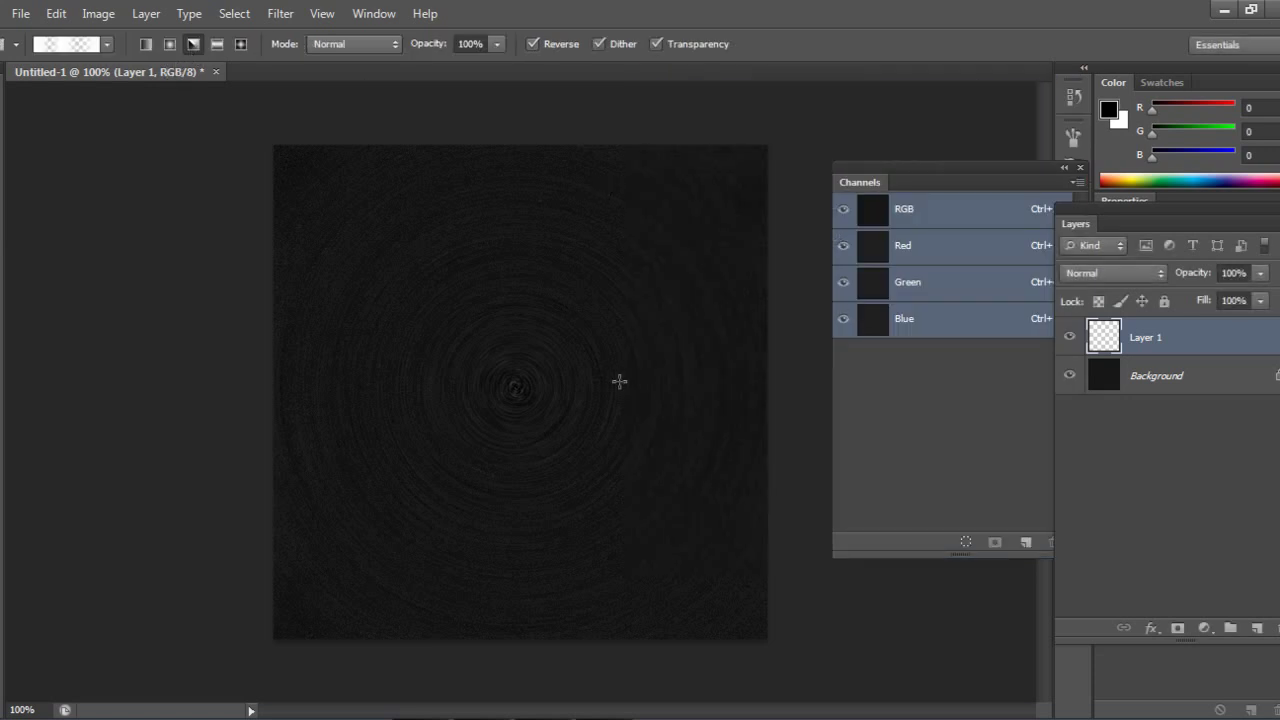
# - Draw the angle gradient on Layer 1 from the canvas center straight down past the lower edge, and set the layer's blend mode to Screen
pyautogui.moveTo(515, 387); pyautogui.dragTo(507, 676)
pyautogui.click(1123, 279)
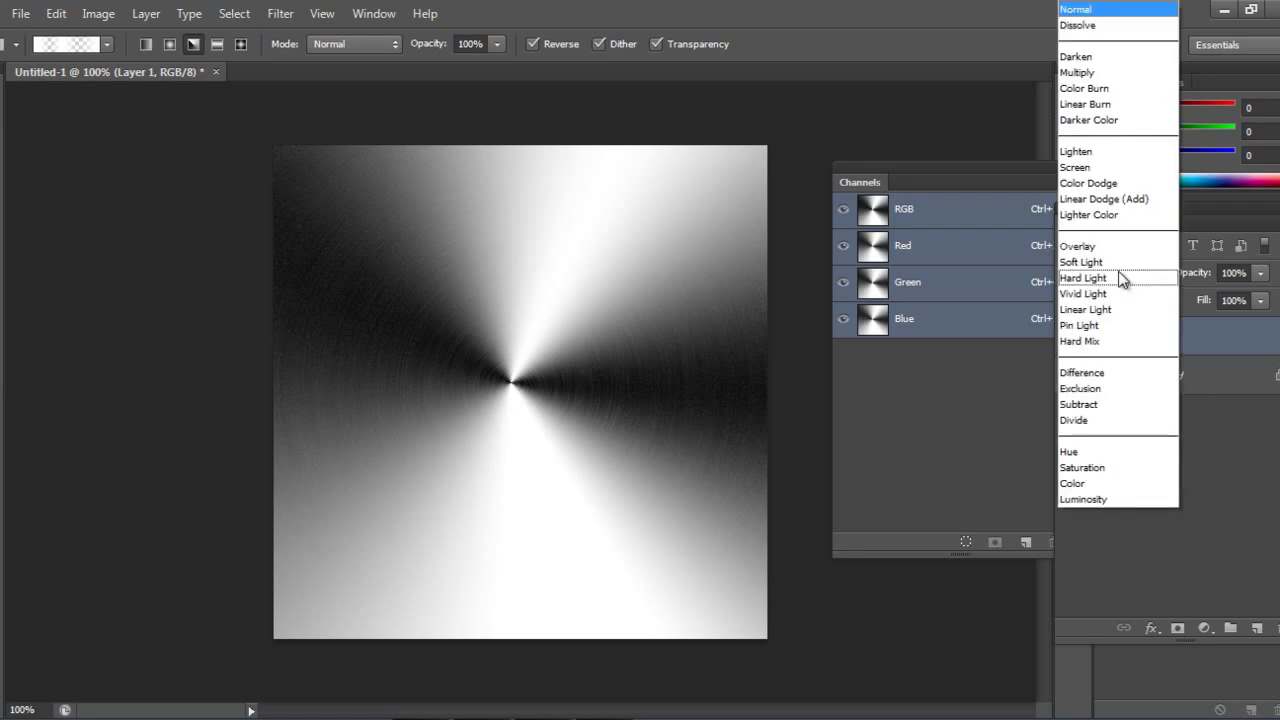
pyautogui.click(1078, 167)
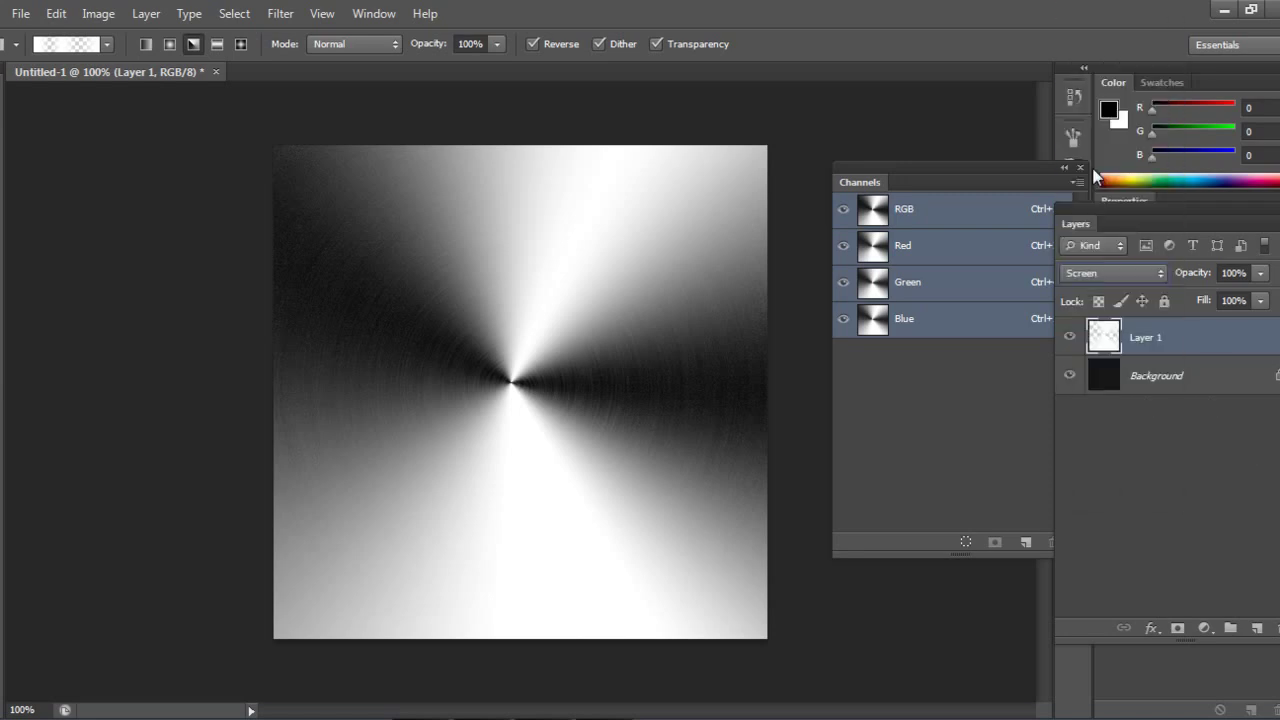
# - Change Layer 1's blend mode to Overlay
pyautogui.press('Down')
pyautogui.press('Down')
pyautogui.press('Down')
pyautogui.press('Down')
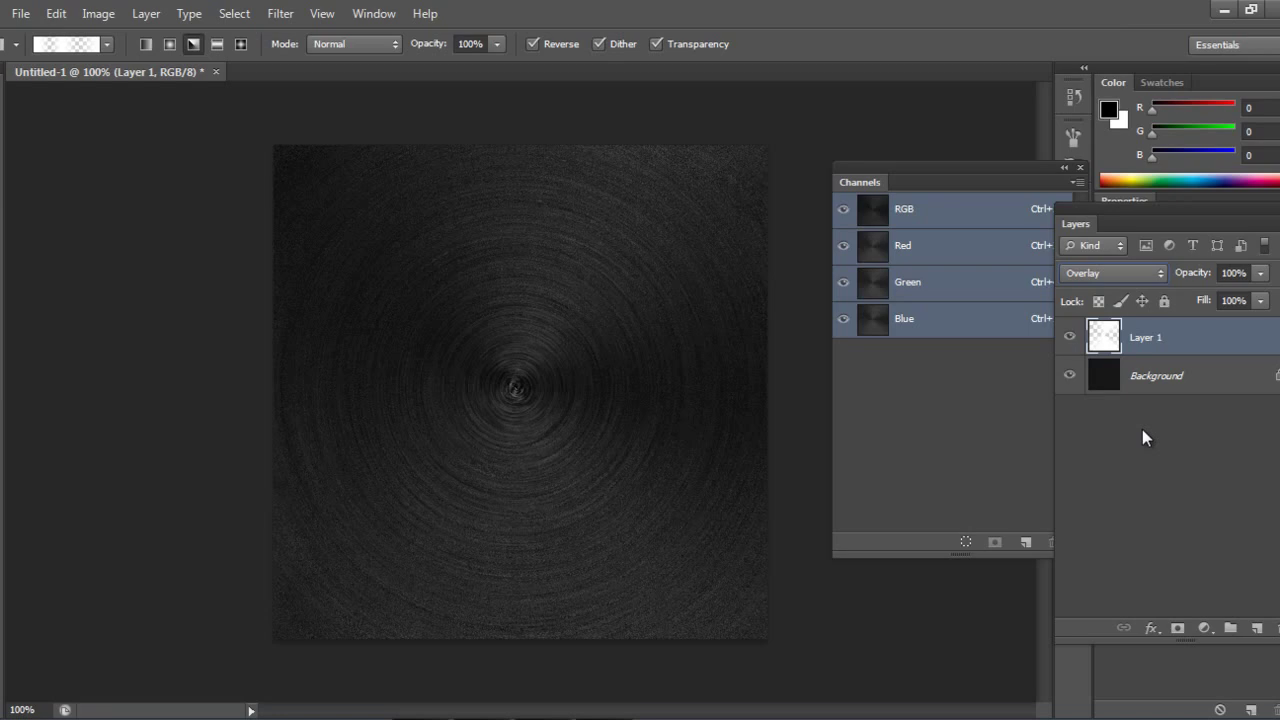
# - Lighten the upper, lower and side areas of the Background layer with the Dodge tool, using the Shadows range
pyautogui.click(1137, 378)
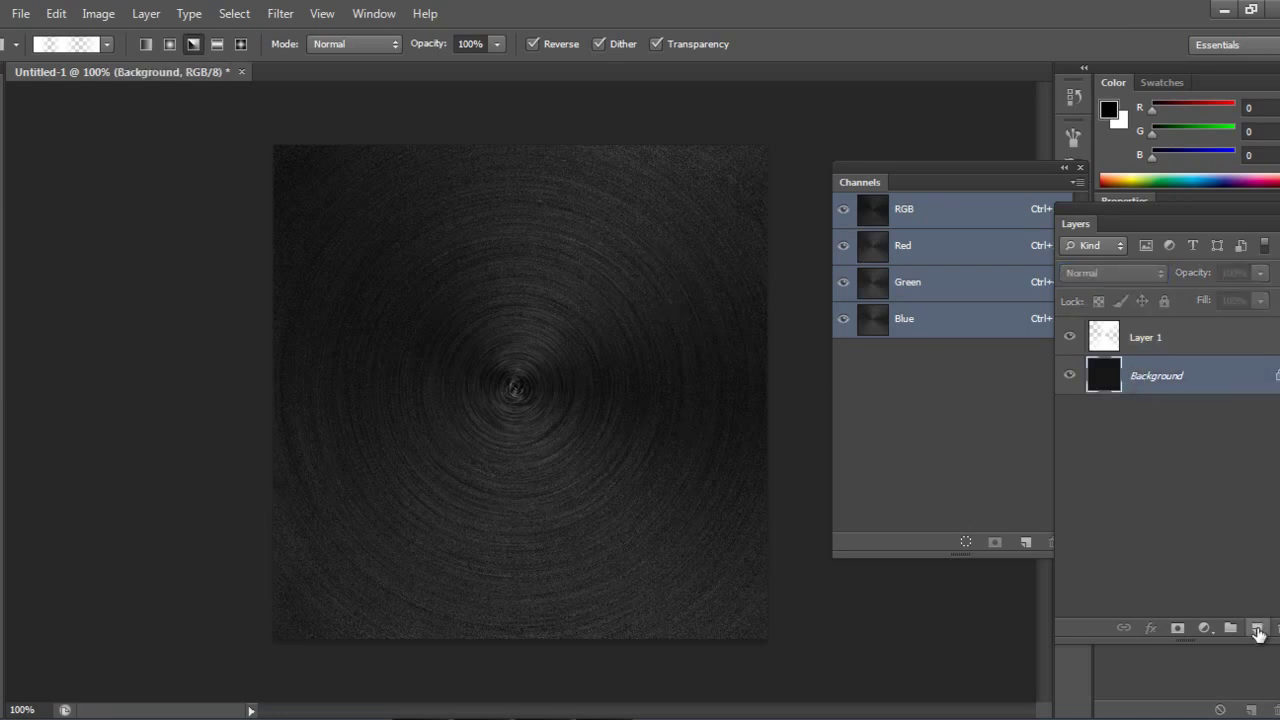
pyautogui.click(2, 450)
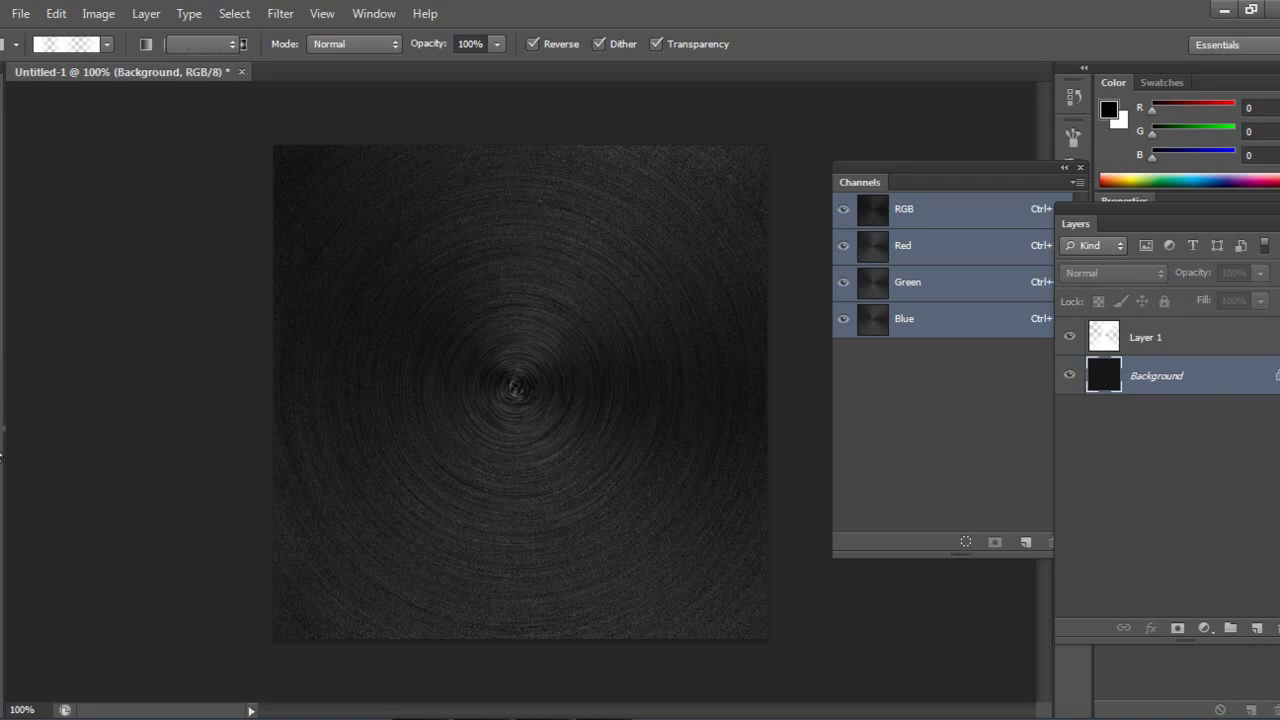
pyautogui.click(53, 444)
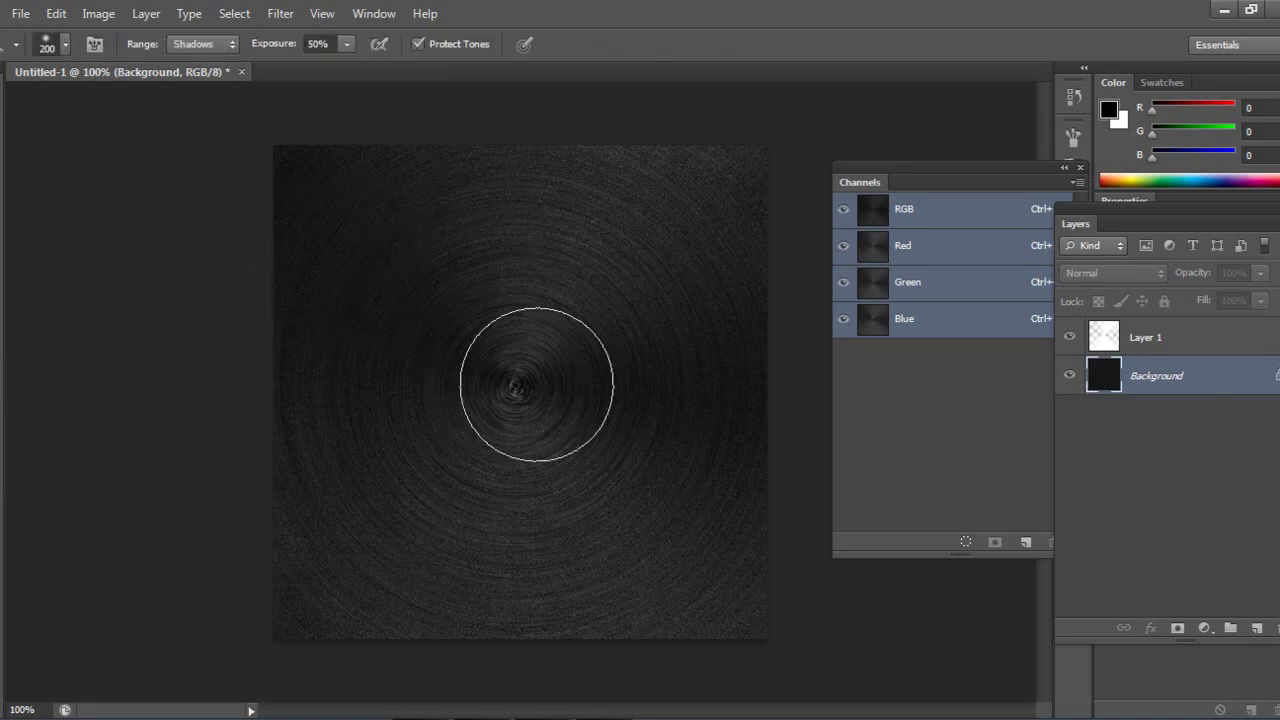
pyautogui.click(201, 48)
pyautogui.click(188, 66)
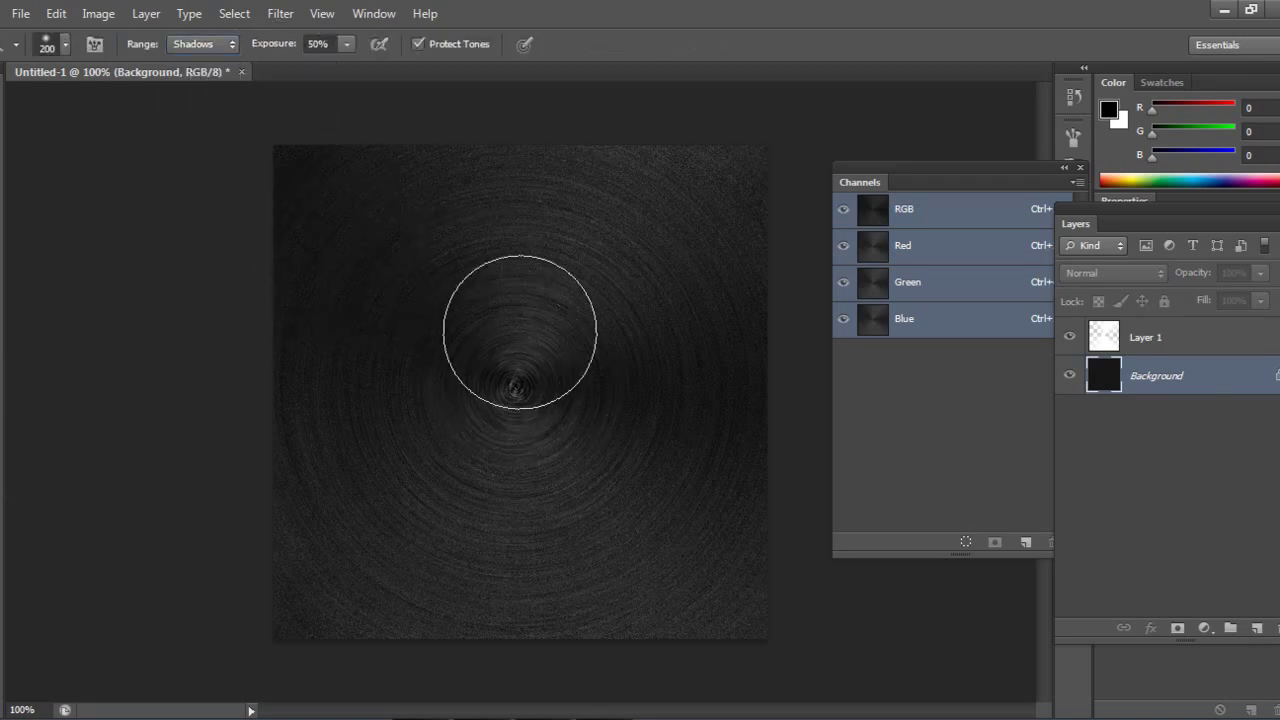
pyautogui.moveTo(520, 334)
pyautogui.mouseDown()
pyautogui.moveTo(586, 286)
pyautogui.moveTo(531, 289)
pyautogui.moveTo(513, 351)
pyautogui.moveTo(631, 654)
pyautogui.moveTo(400, 470)
pyautogui.moveTo(911, 719)
pyautogui.moveTo(430, 540)
pyautogui.mouseUp()
pyautogui.moveTo(534, 474); pyautogui.dragTo(870, 626)
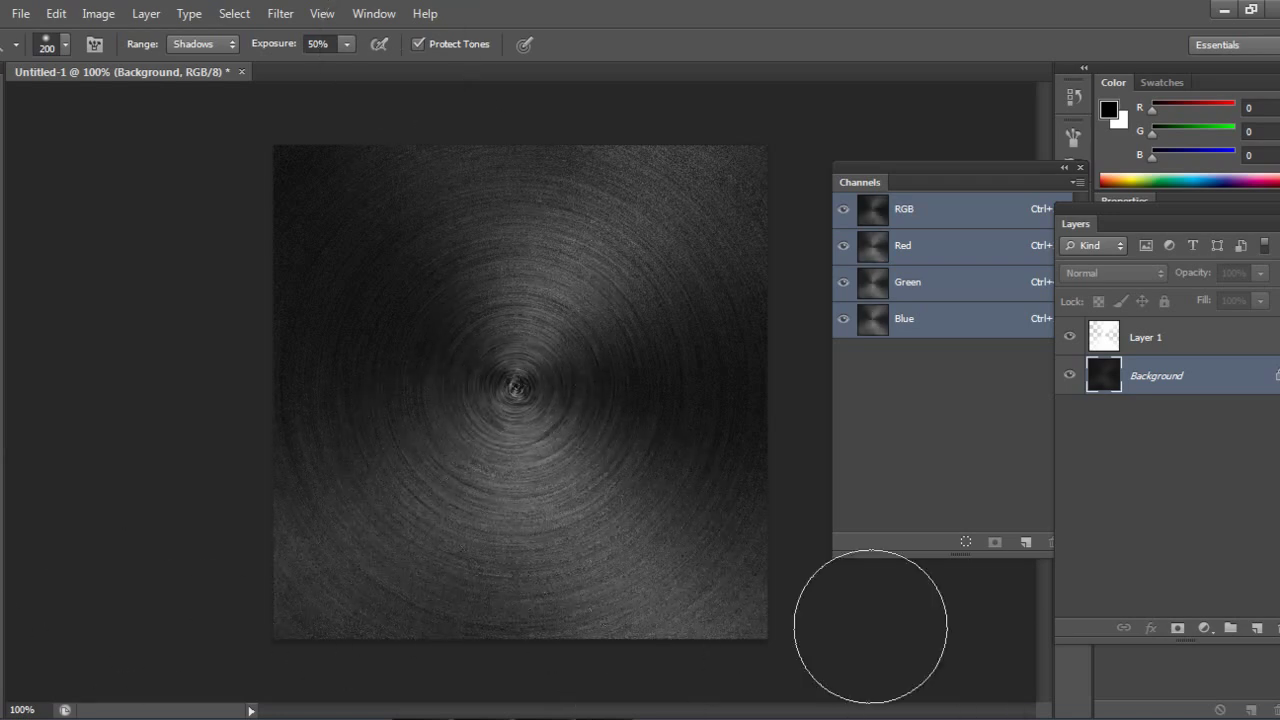
pyautogui.moveTo(137, 400)
pyautogui.mouseDown()
pyautogui.moveTo(513, 415)
pyautogui.moveTo(912, 676)
pyautogui.mouseUp()
pyautogui.moveTo(569, 338)
pyautogui.mouseDown()
pyautogui.moveTo(551, 237)
pyautogui.moveTo(523, 500)
pyautogui.moveTo(334, 557)
pyautogui.moveTo(686, 562)
pyautogui.mouseUp()
pyautogui.moveTo(375, 390); pyautogui.dragTo(352, 420)
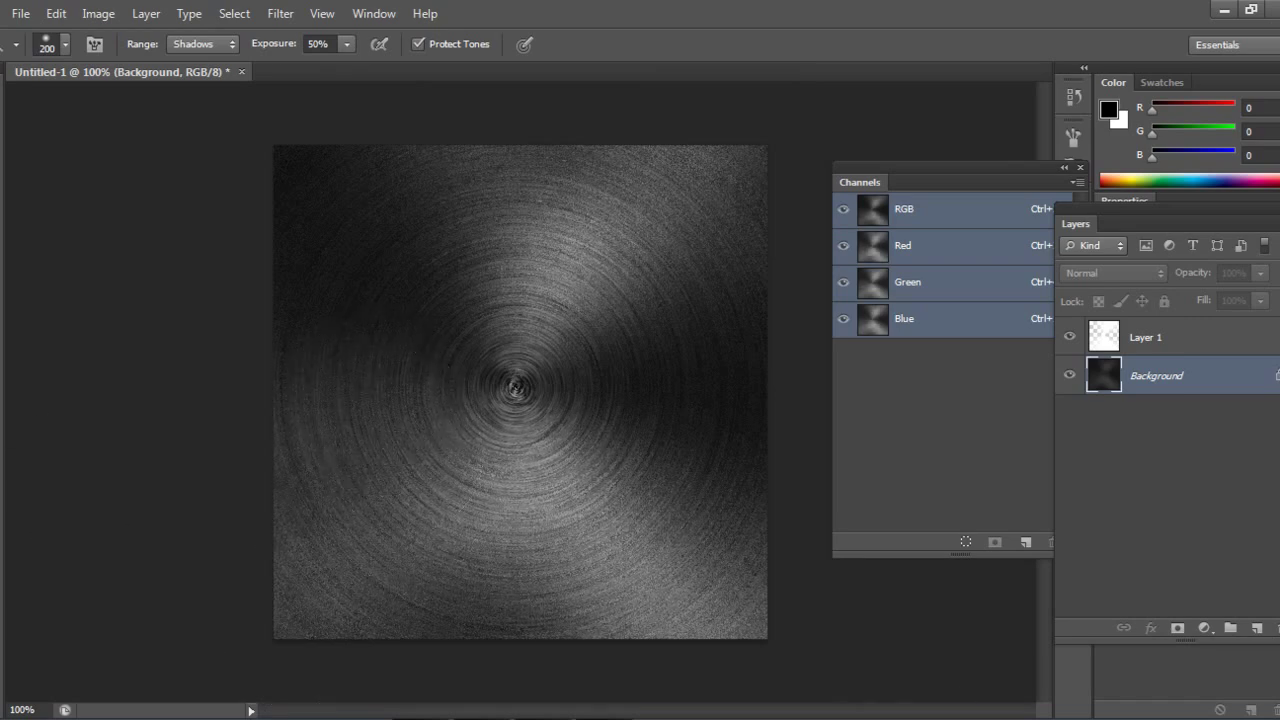
pyautogui.moveTo(383, 531); pyautogui.dragTo(586, 621)
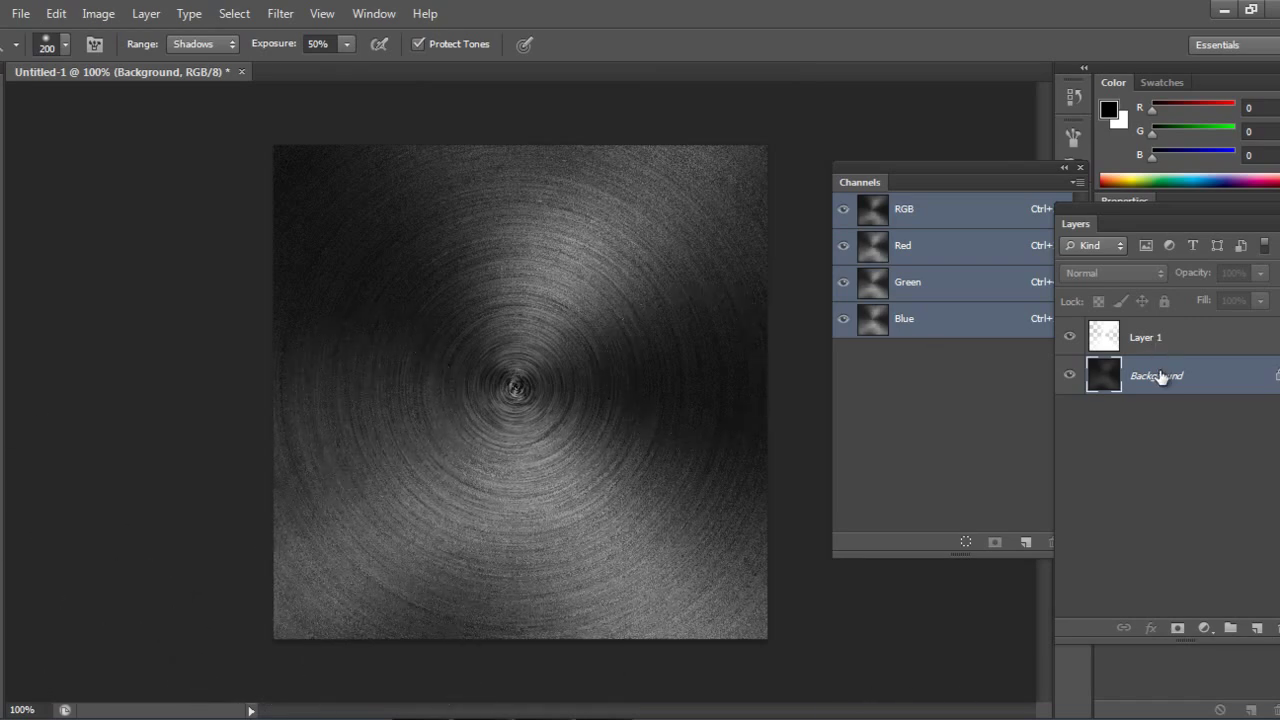
# - Apply Levels to the Background layer with a white input level of 106 and a midtone value of 1.07
pyautogui.hotkey('ctrl', 'l')
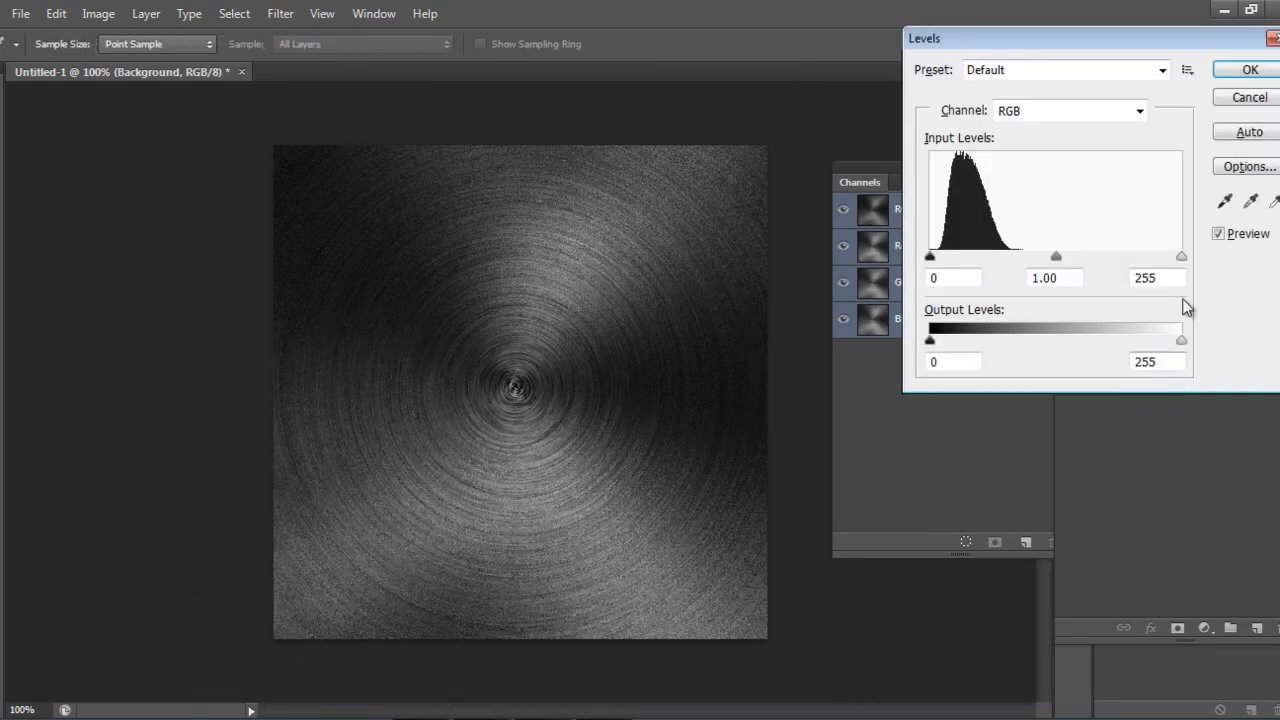
pyautogui.moveTo(1181, 258); pyautogui.dragTo(1034, 256)
pyautogui.click(1036, 277)
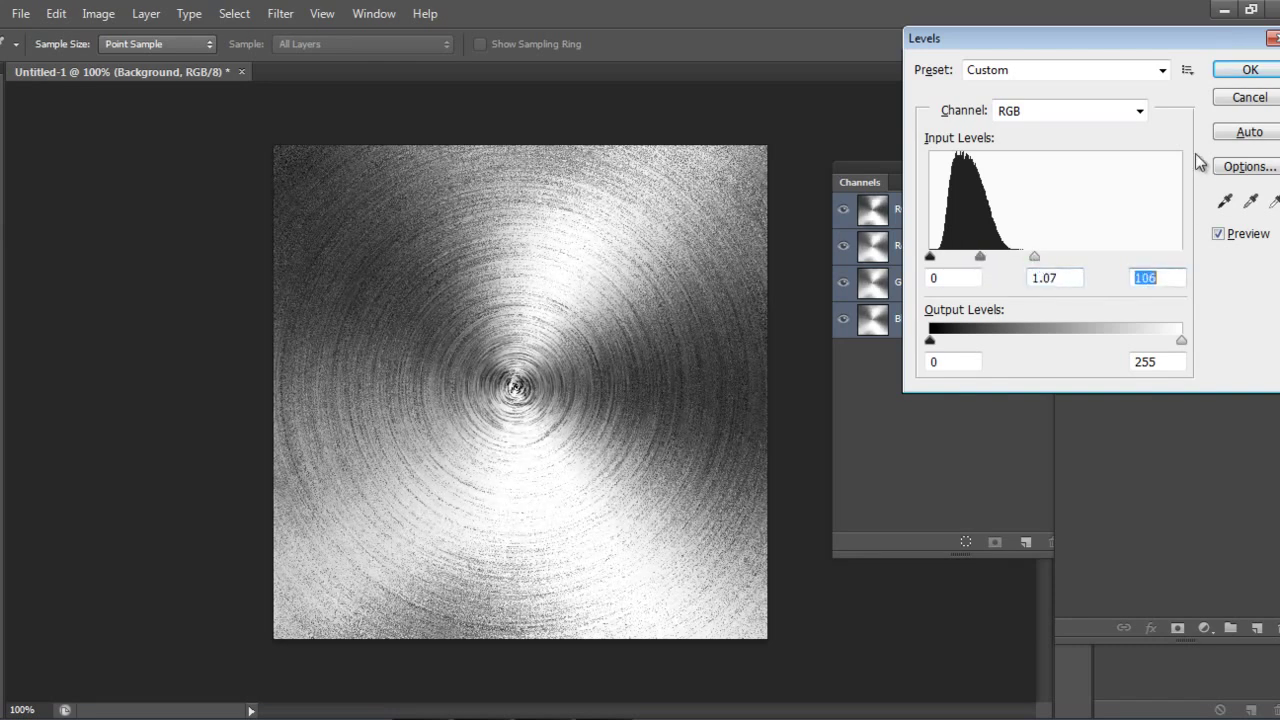
pyautogui.click(1231, 73)
# - Start saving the document under a new name and browse to the keyframesonline folder on Local Disk (D:)
pyautogui.click(18, 14)
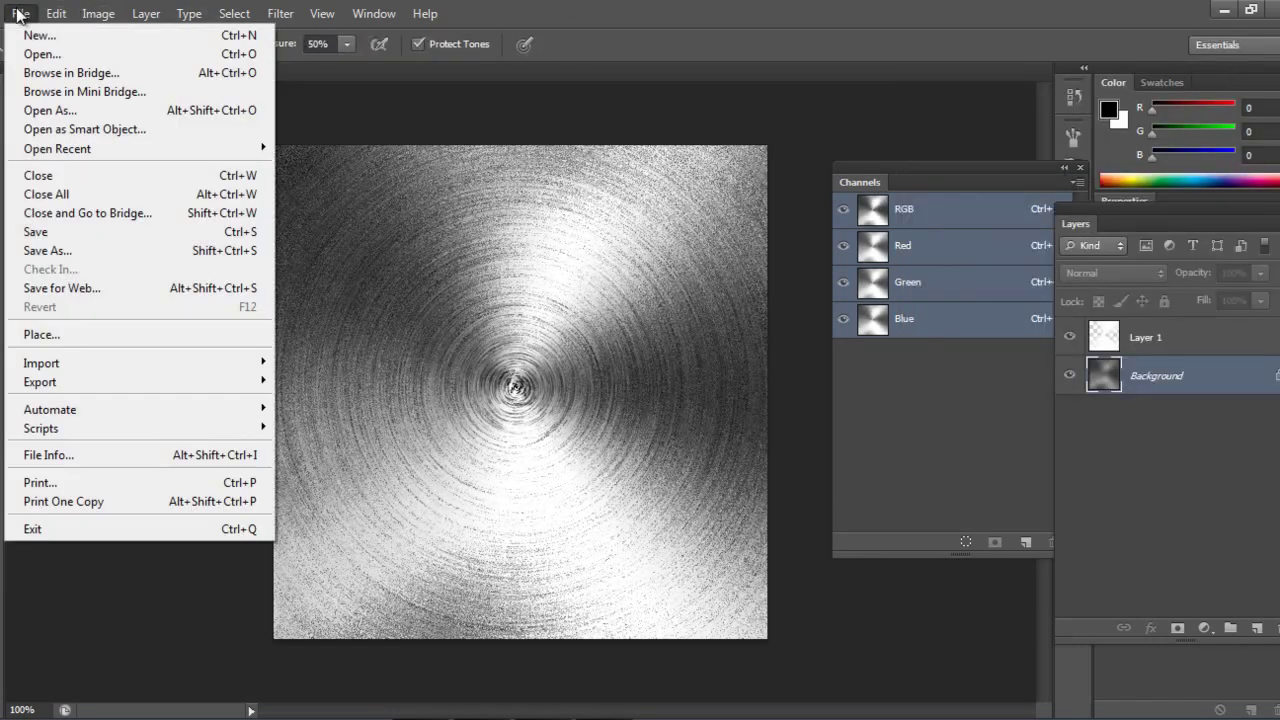
pyautogui.click(50, 251)
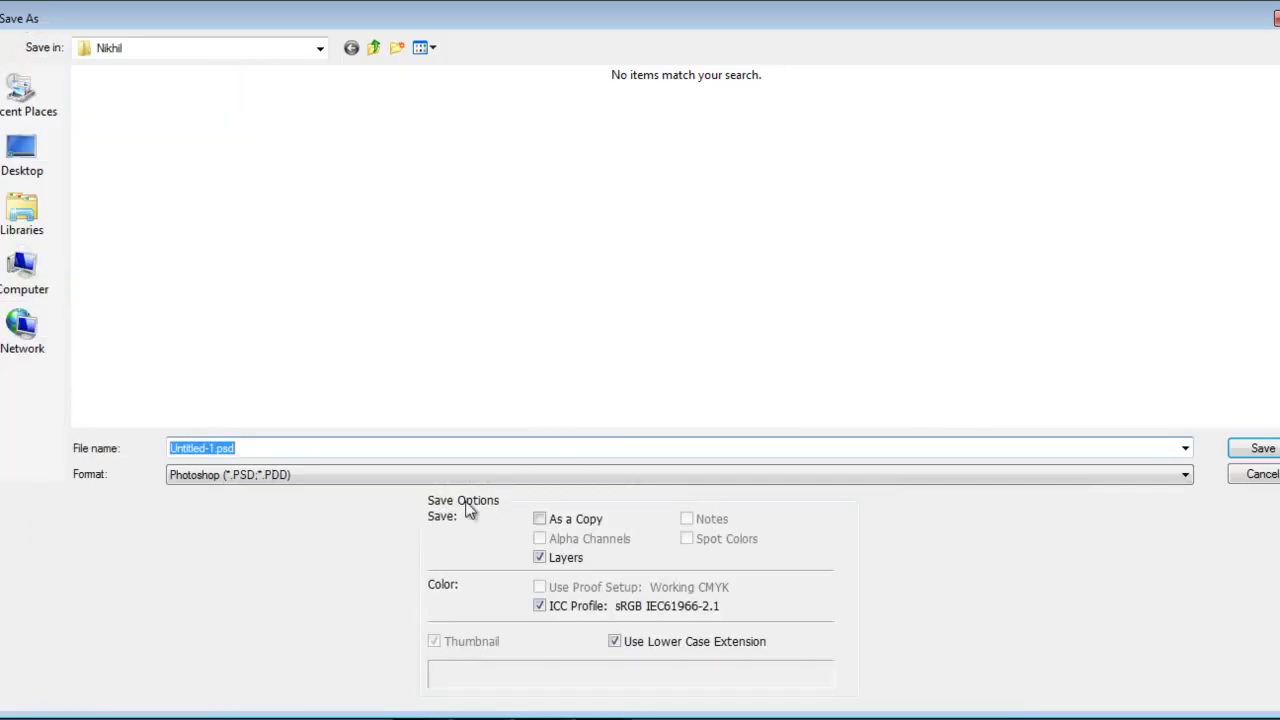
pyautogui.click(296, 52)
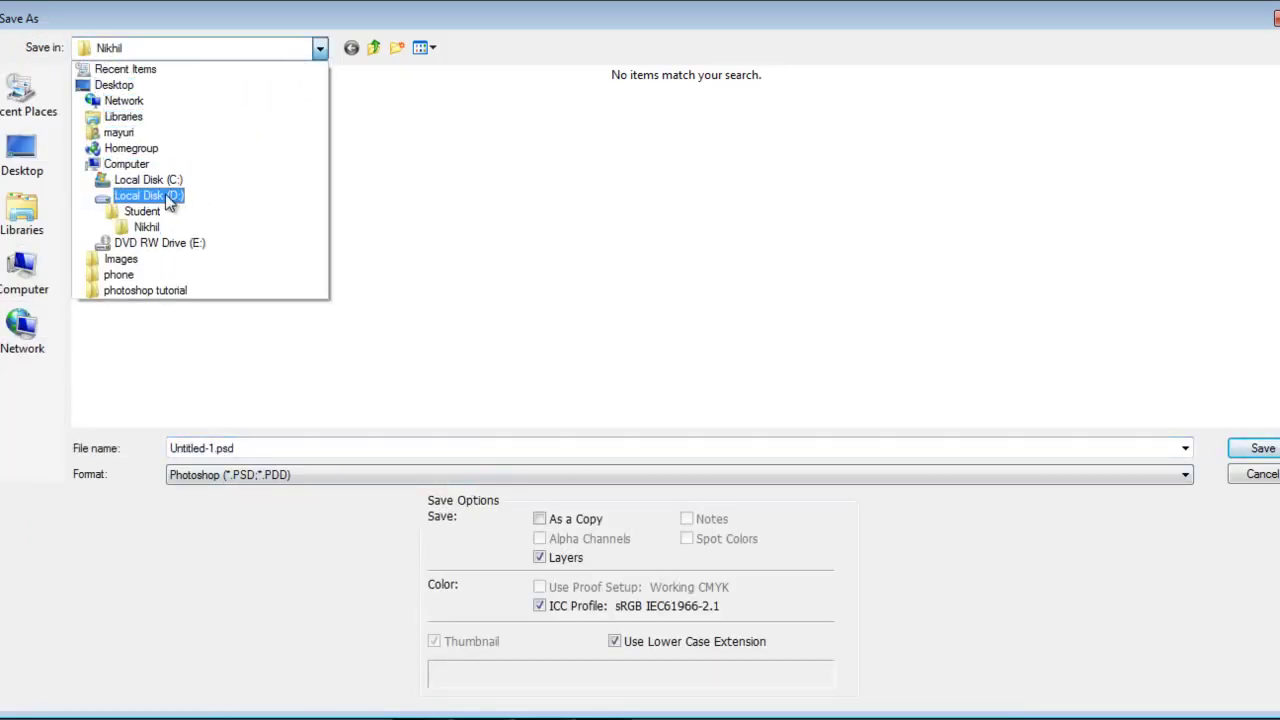
pyautogui.click(140, 195)
pyautogui.click(224, 148)
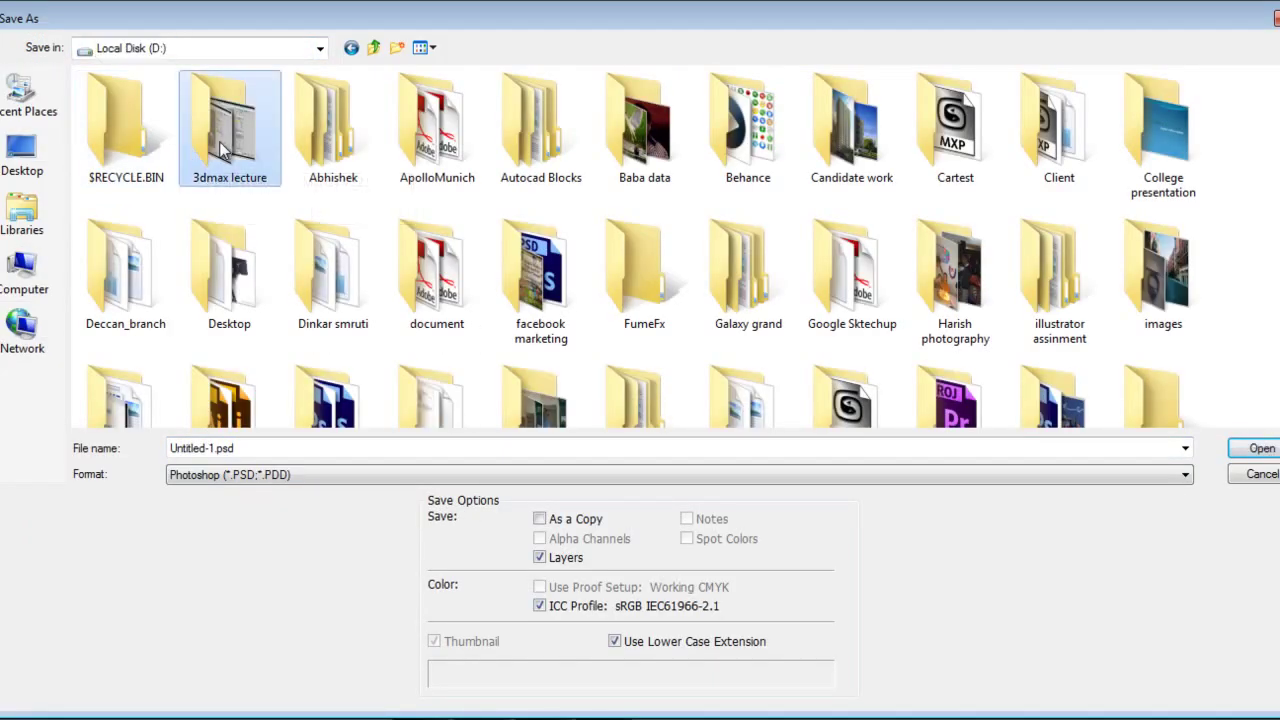
pyautogui.press('k')
pyautogui.press('k')
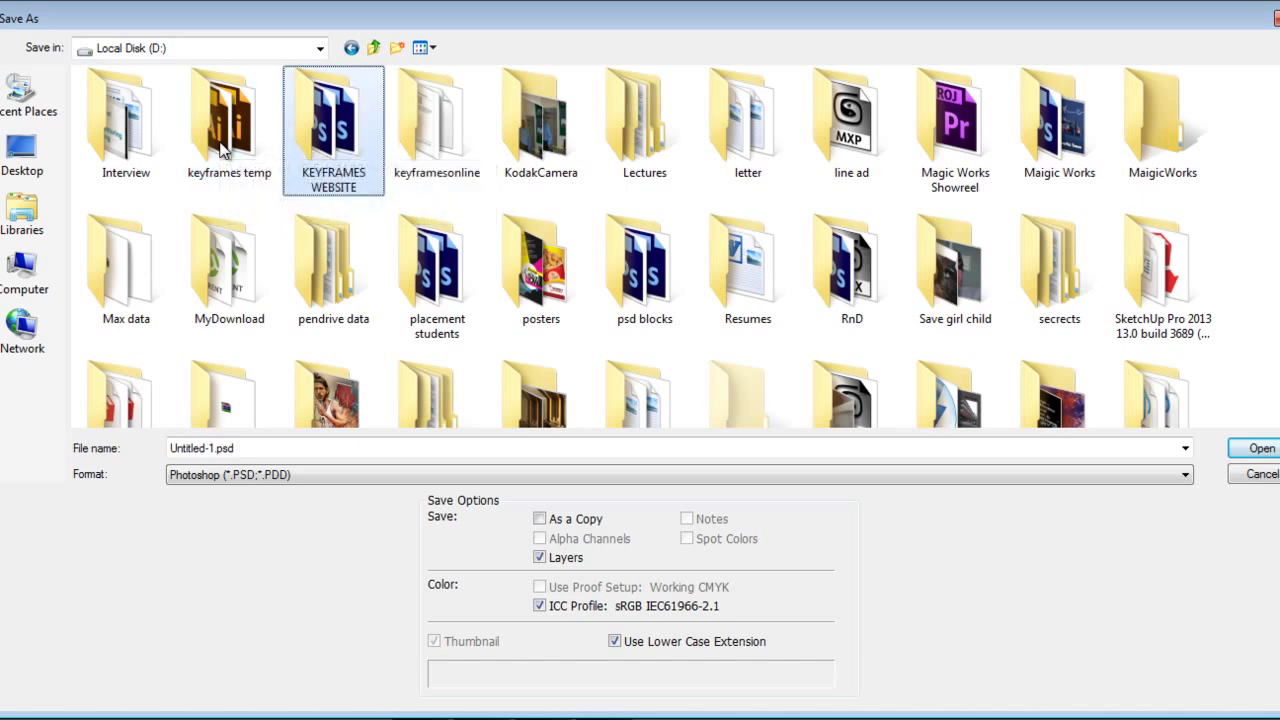
pyautogui.press('Right')
pyautogui.press('Return')
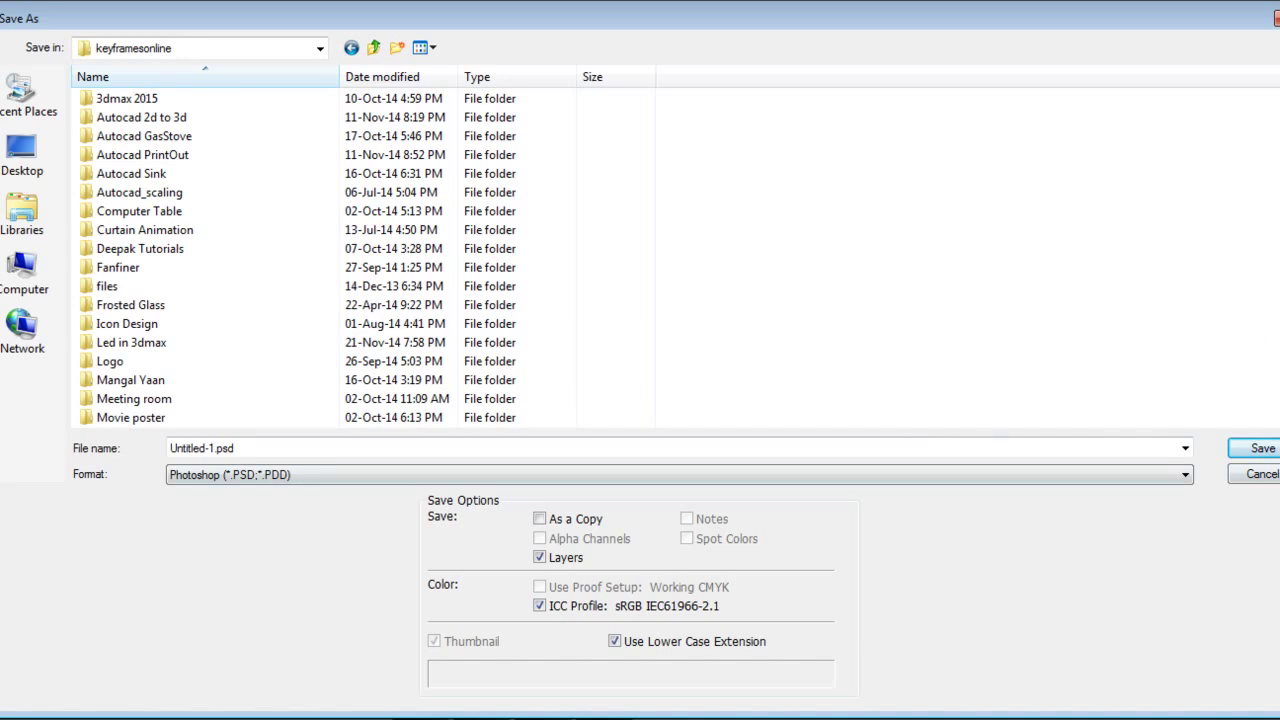
pyautogui.scroll(-3, 250, 300)
# - Save the image as metal in JPEG format at quality 12 (Maximum), Baseline ("Standard")
pyautogui.click(259, 449)
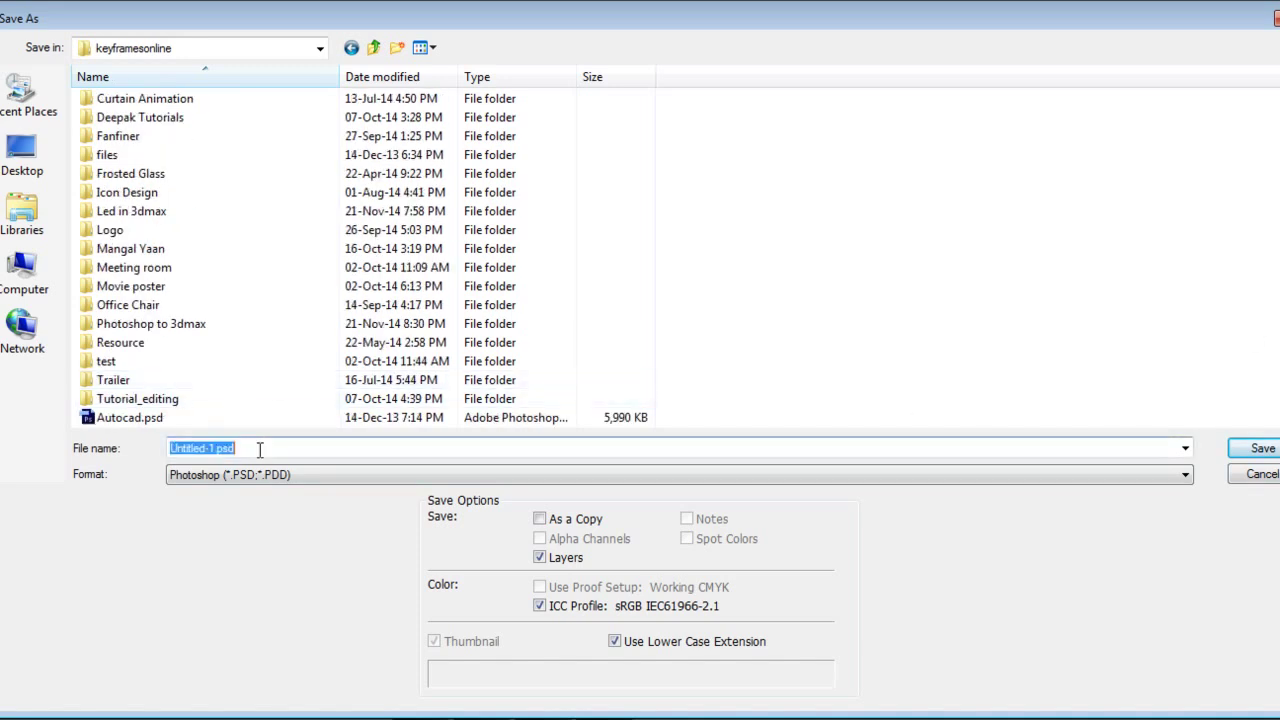
pyautogui.write('metal')
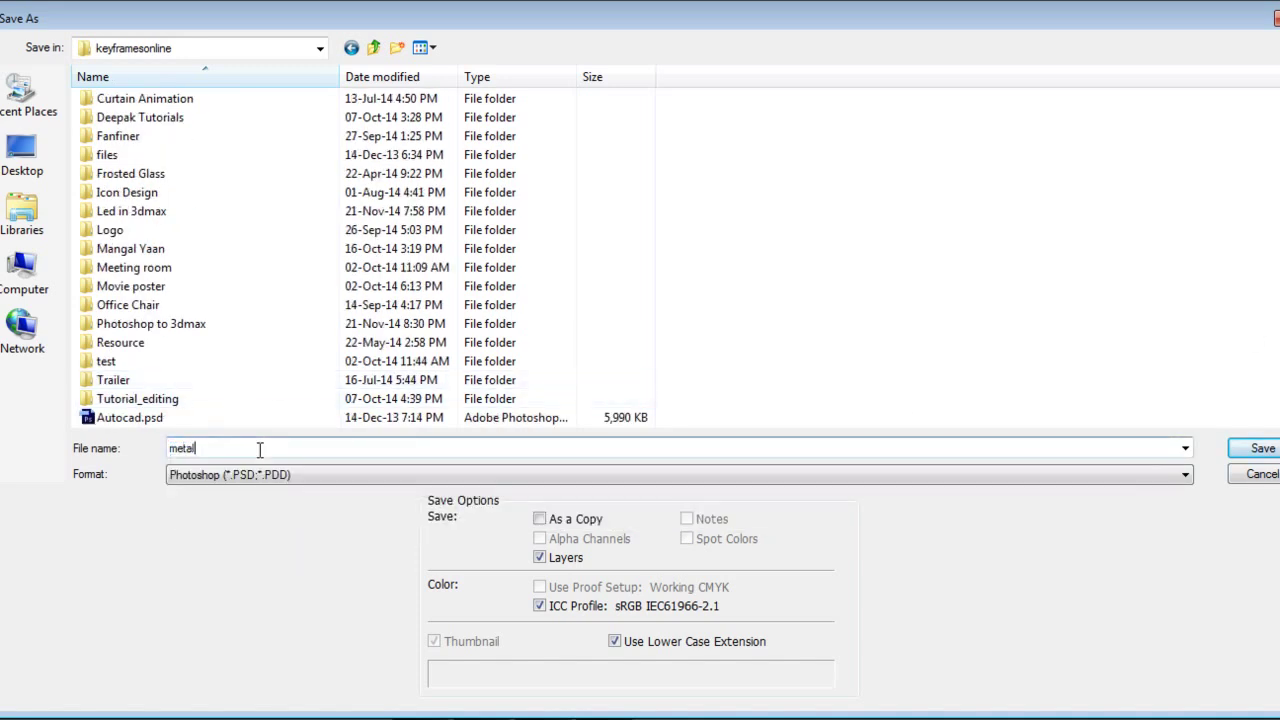
pyautogui.click(280, 475)
pyautogui.press('j')
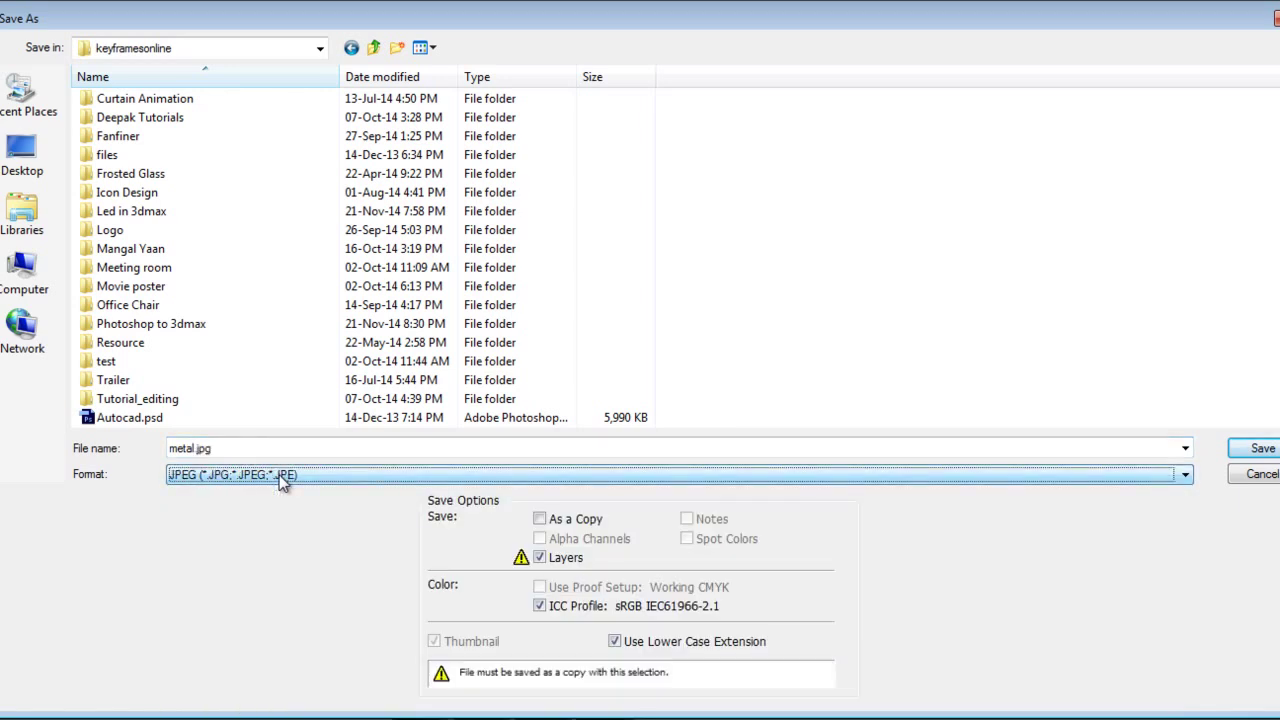
pyautogui.click(1259, 448)
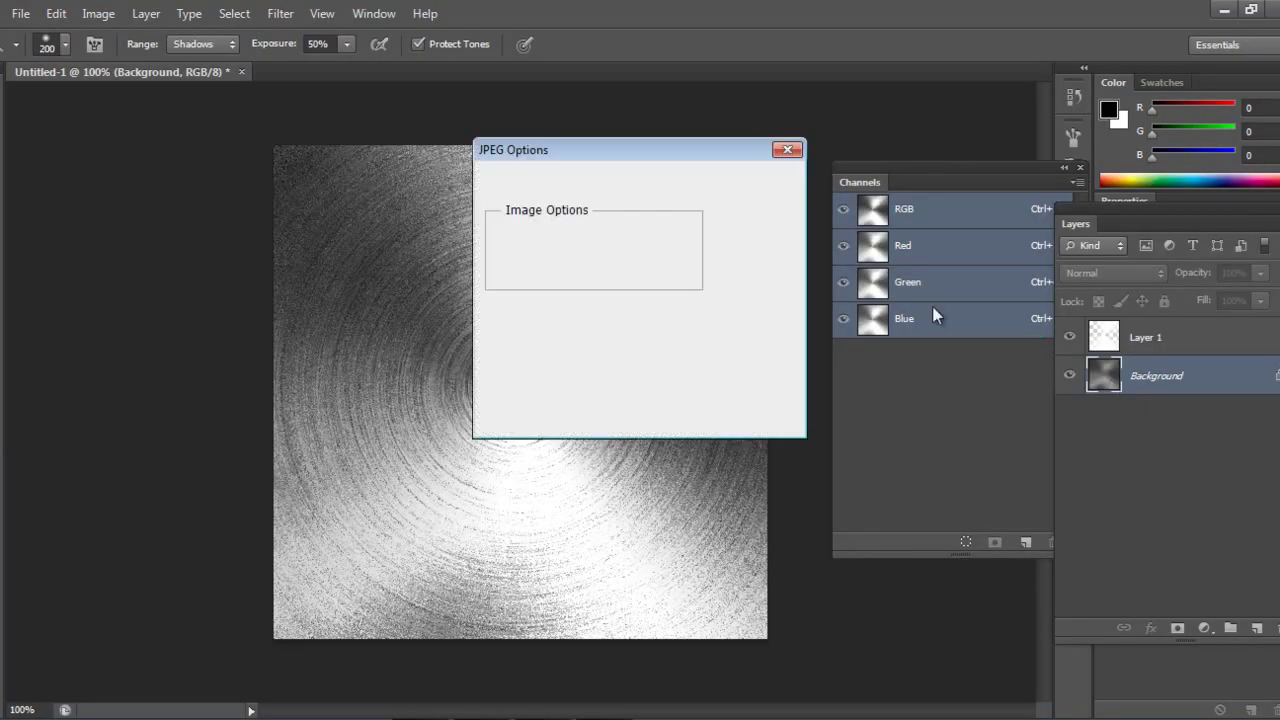
pyautogui.moveTo(631, 270)
pyautogui.mouseDown()
pyautogui.moveTo(676, 283)
pyautogui.moveTo(751, 206)
pyautogui.mouseUp()
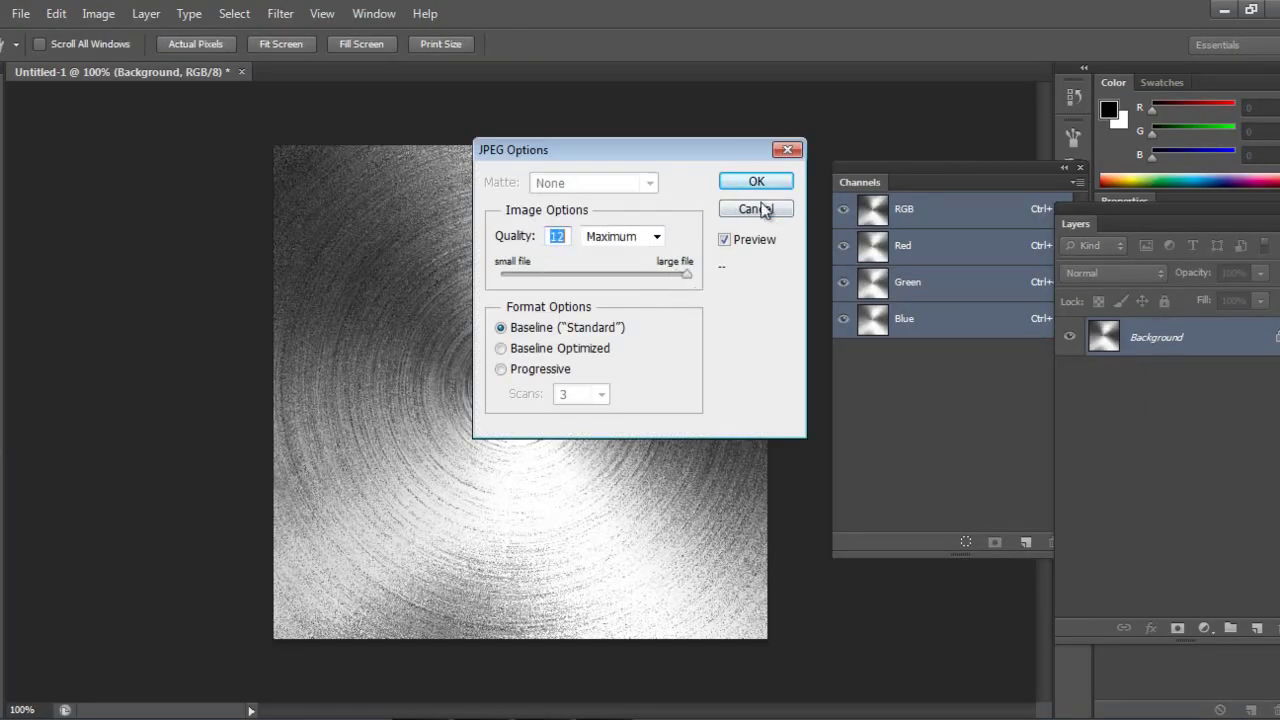
pyautogui.click(752, 185)
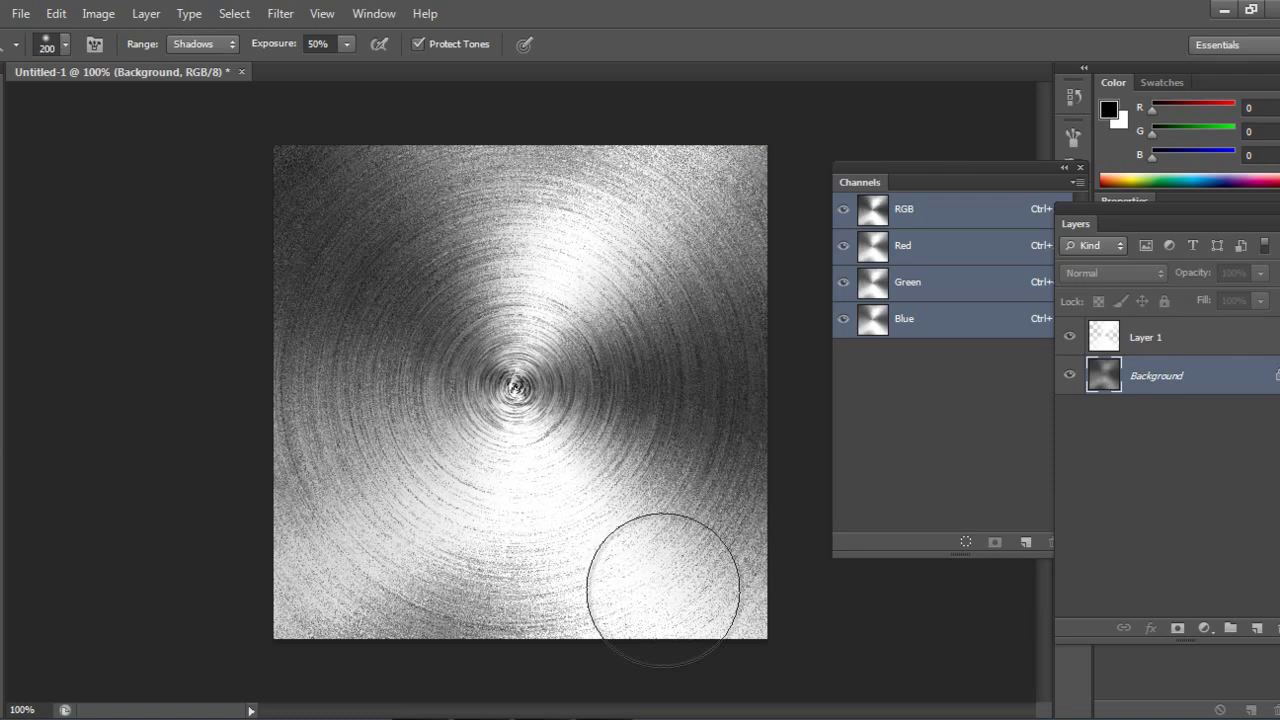
# - Switch to 3ds Max and create a cylinder at the center of the Front viewport, about 65 in radius and 40 in height
pyautogui.click(580, 714)
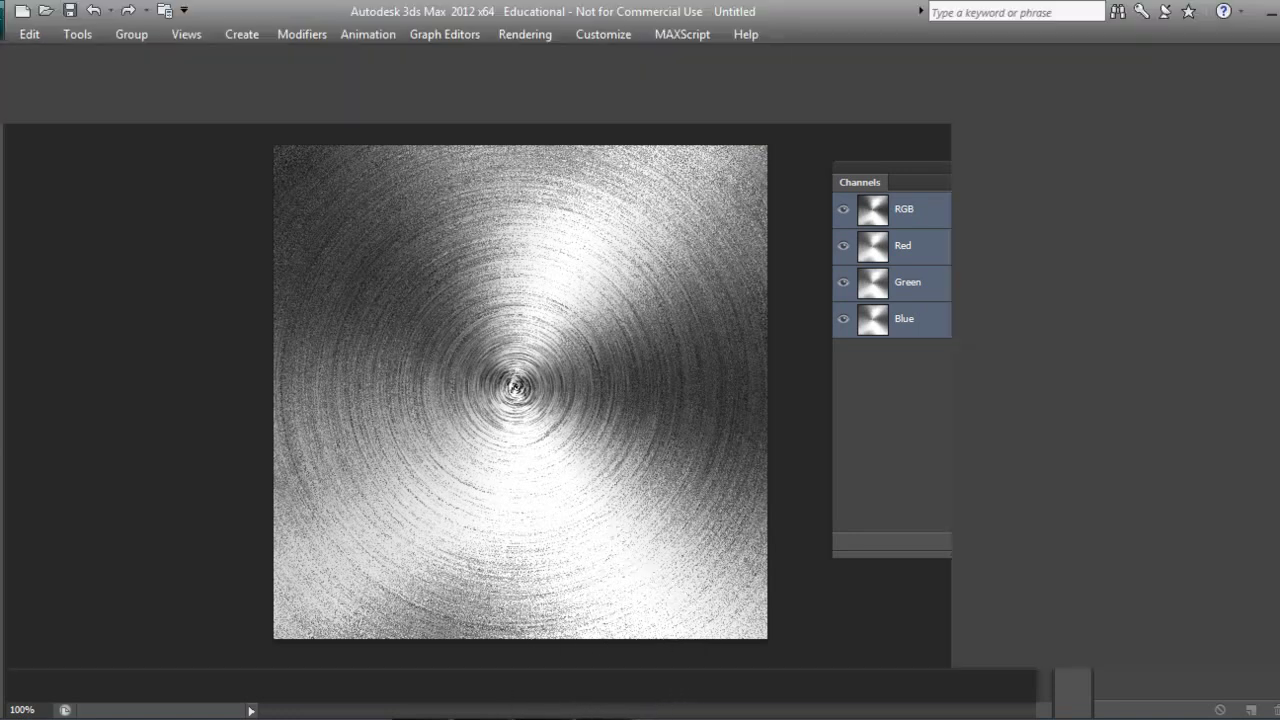
pyautogui.click(1000, 305)
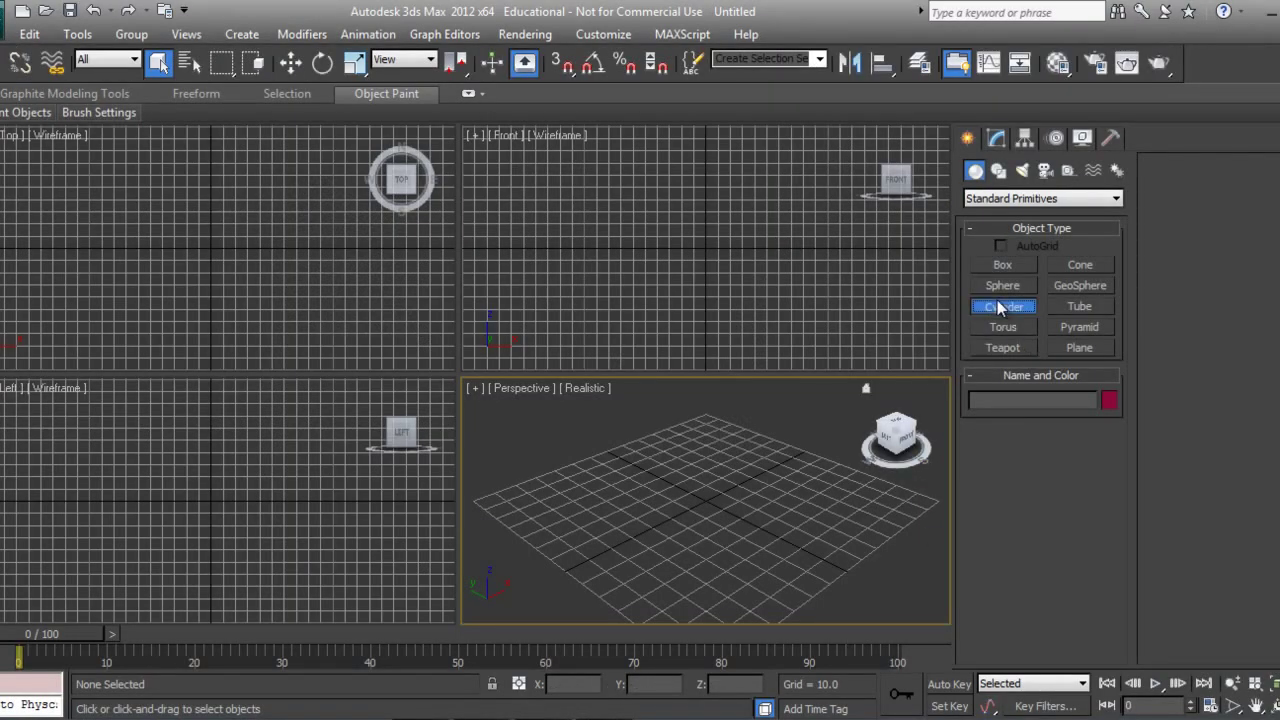
pyautogui.moveTo(698, 246); pyautogui.dragTo(737, 300)
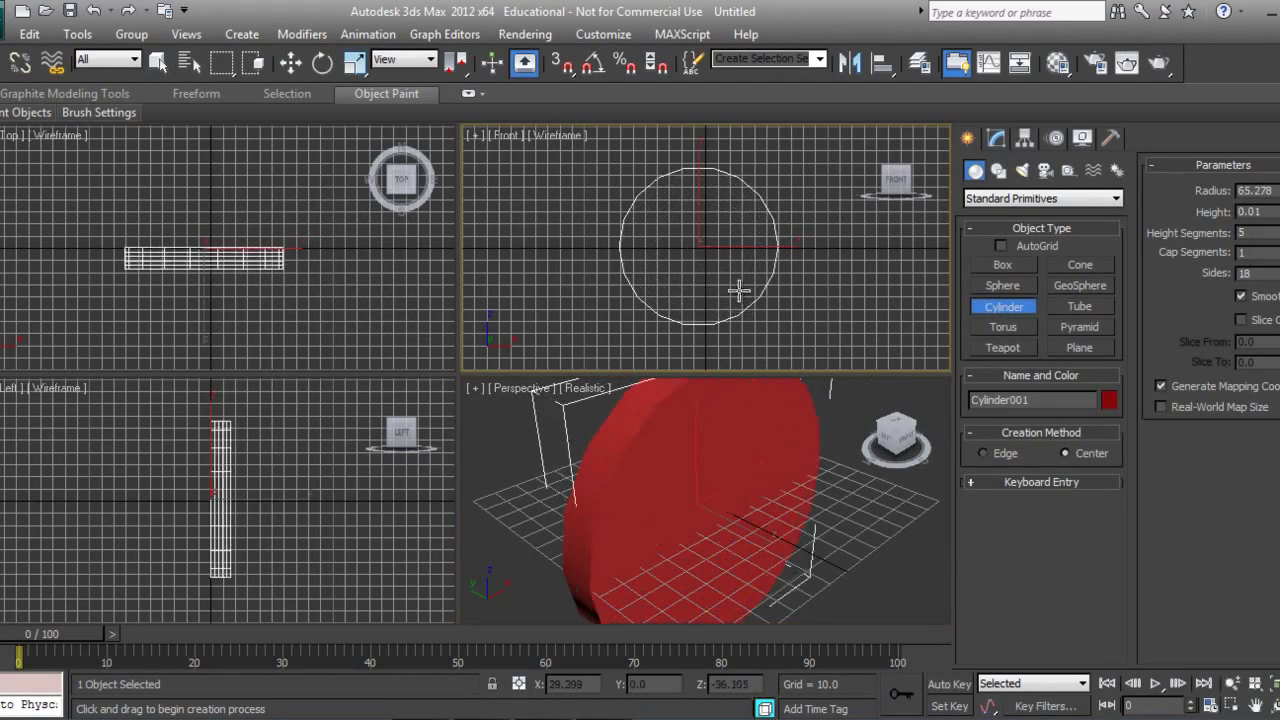
pyautogui.click(737, 266)
pyautogui.scroll(-5, 746, 523)
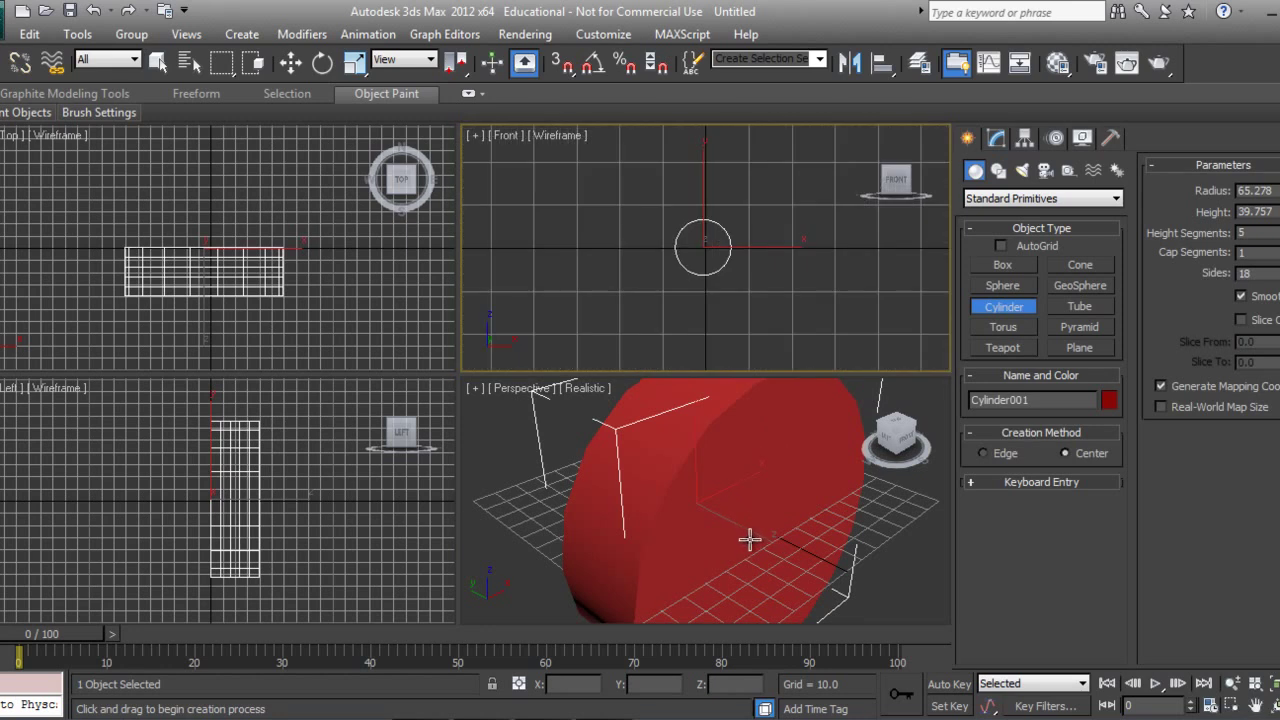
# - Open the Material Editor and assign a Bitmap map to the diffuse color of the 01 - Default material
pyautogui.moveTo(750, 540); pyautogui.dragTo(649, 480)
pyautogui.click(1272, 706)
pyautogui.scroll(-5, 674, 503)
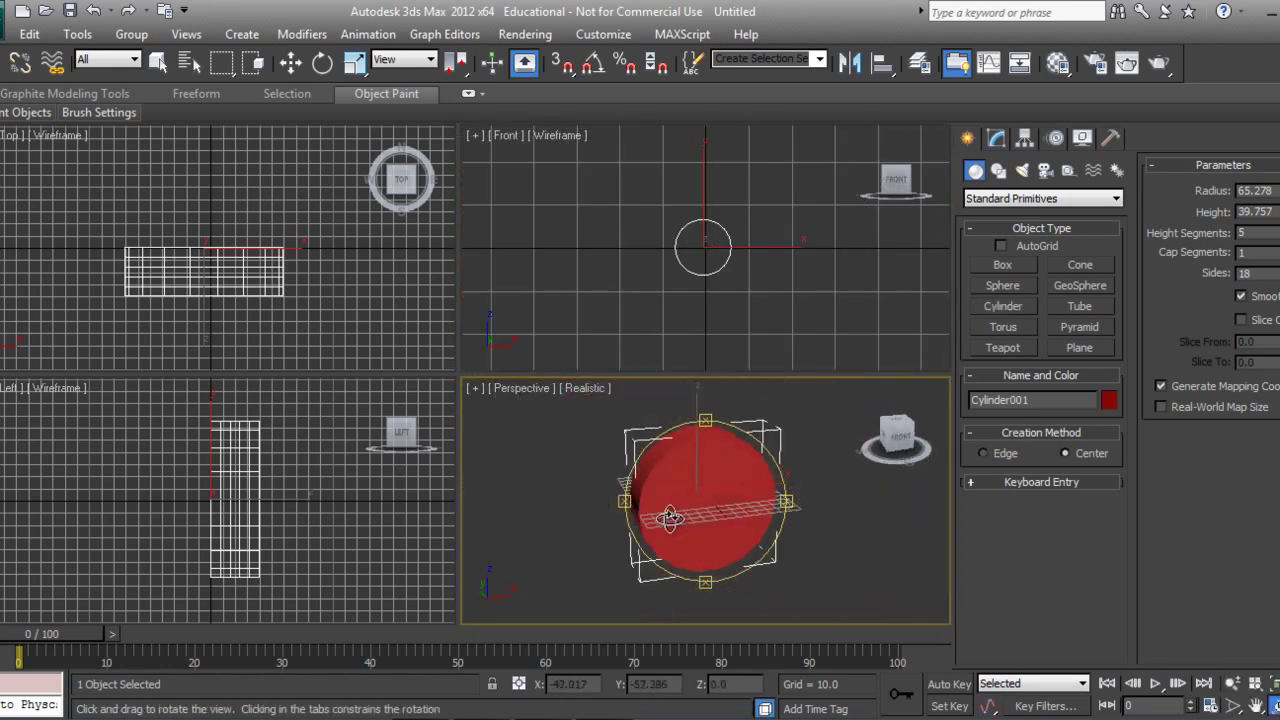
pyautogui.press('m')
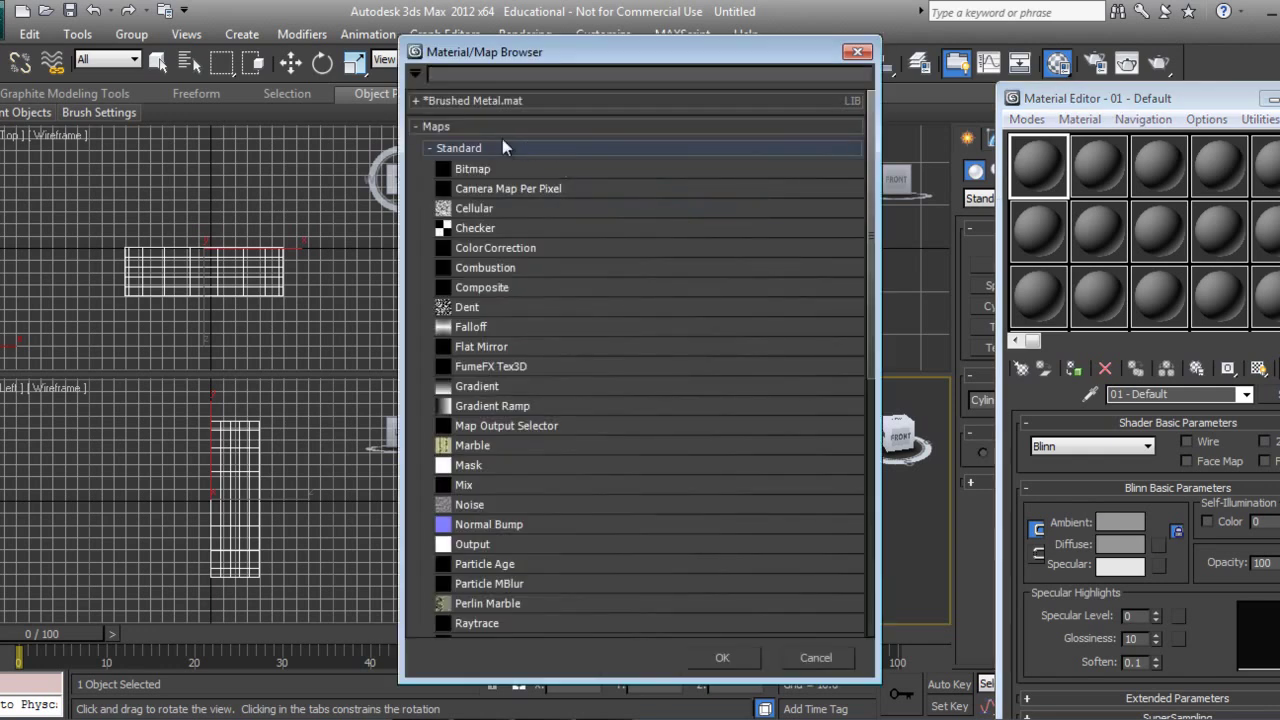
pyautogui.click(463, 173)
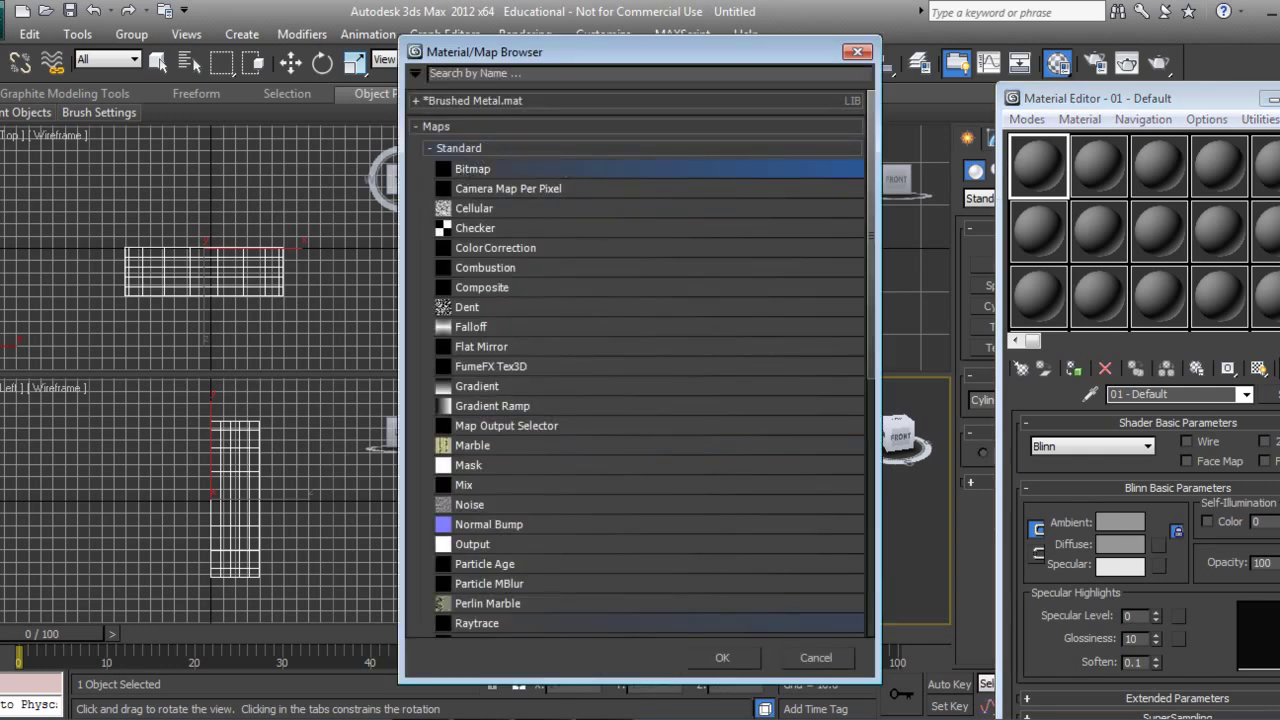
pyautogui.click(712, 658)
# - Load metal.jpg from the D:\keyframesonline folder as the diffuse bitmap
pyautogui.click(80, 88)
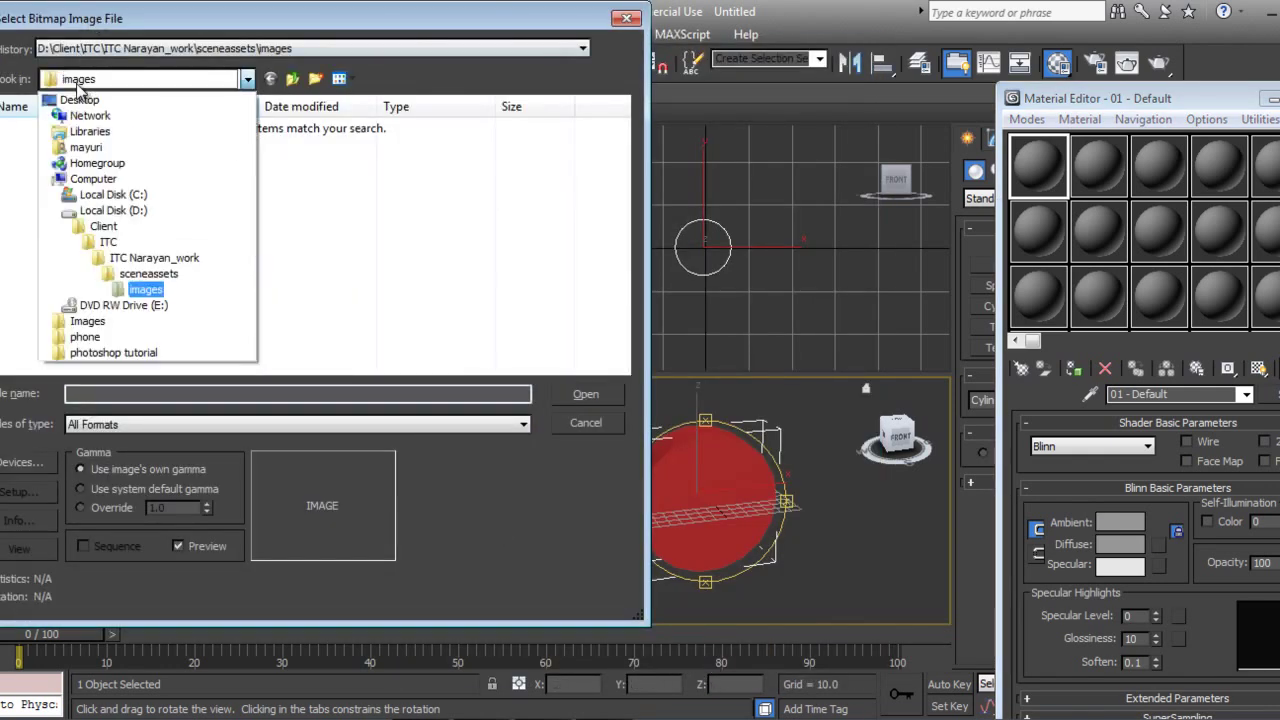
pyautogui.click(165, 79)
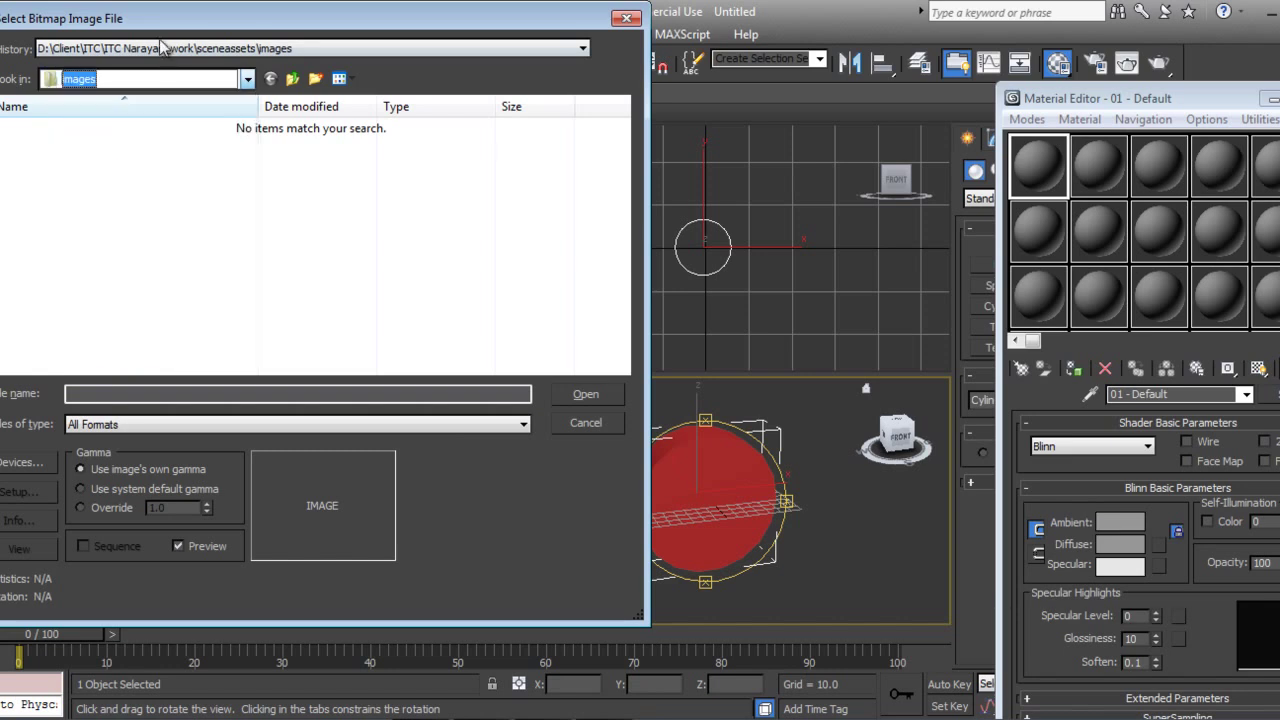
pyautogui.click(168, 48)
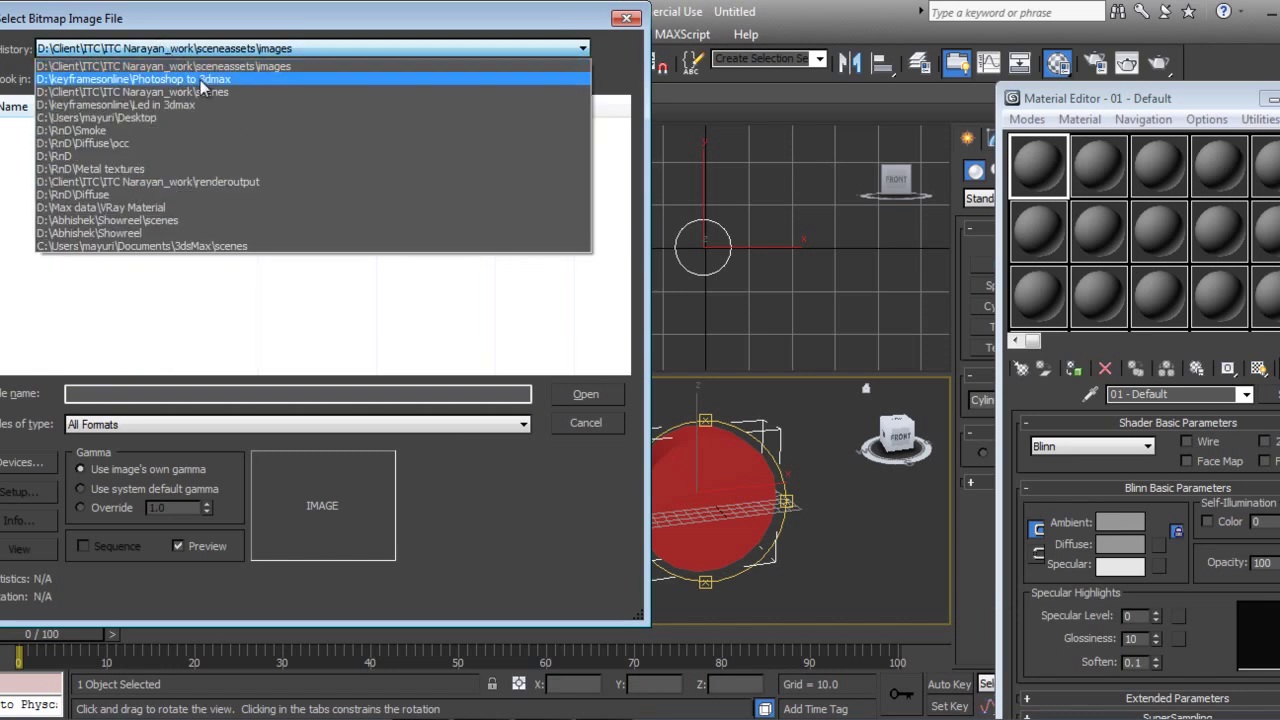
pyautogui.click(201, 83)
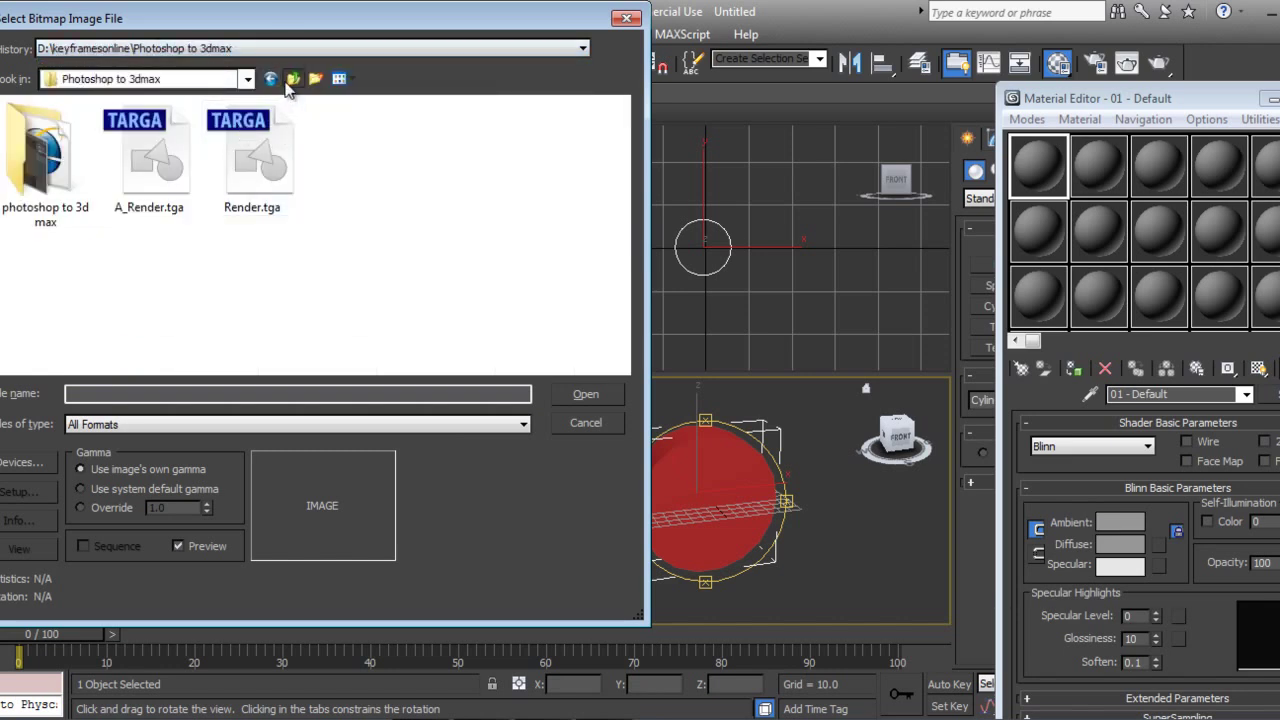
pyautogui.click(292, 78)
pyautogui.scroll(-3, 123, 273)
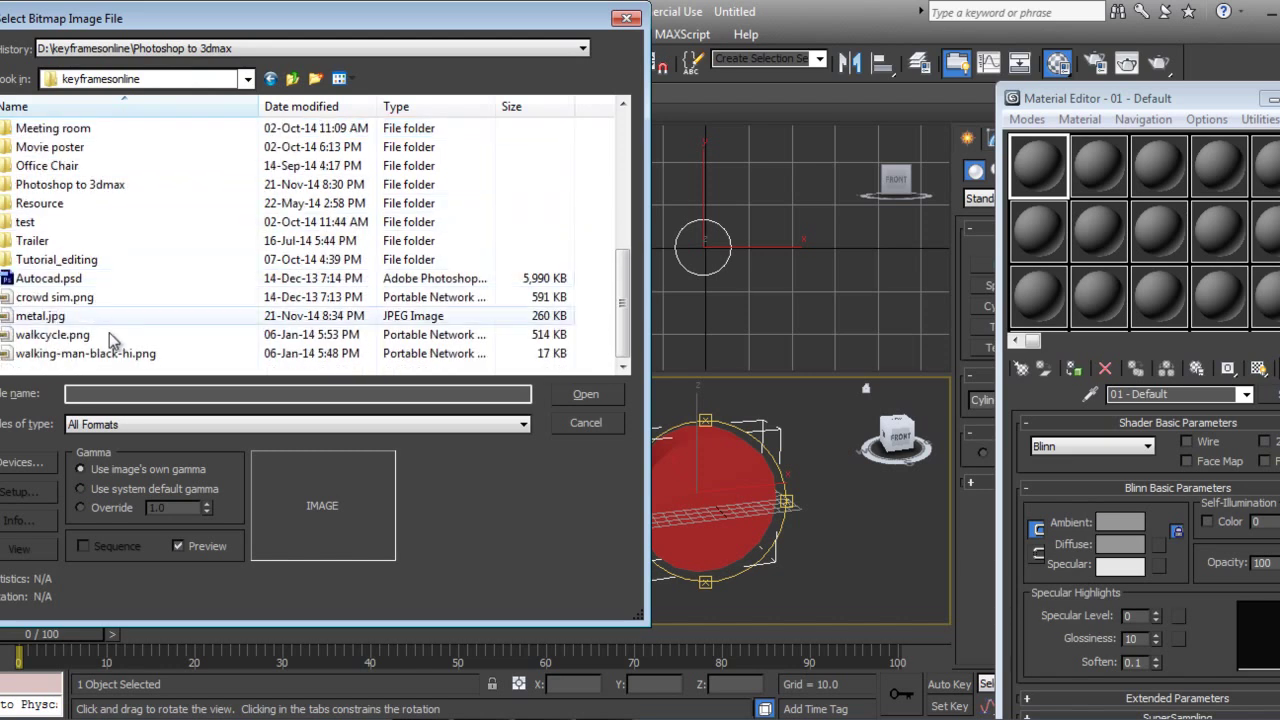
pyautogui.click(48, 317)
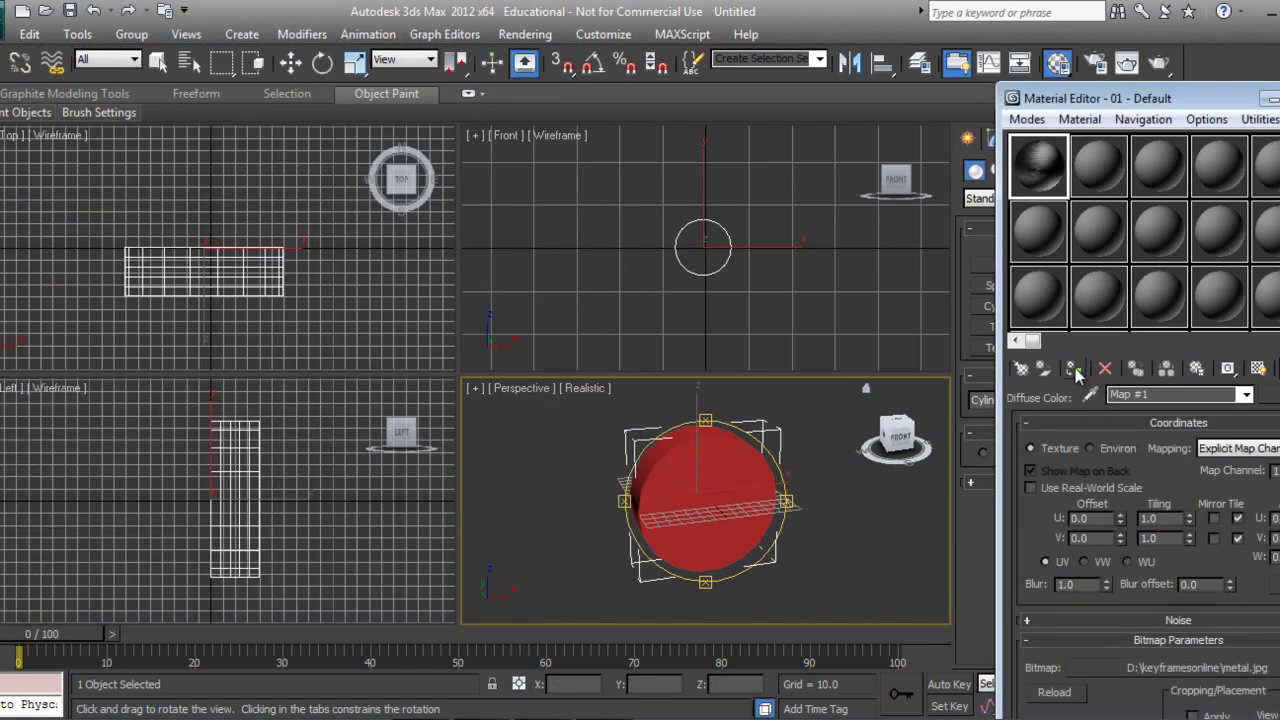
# - Assign the 01 - Default material to the cylinder, show its map shaded in the viewport, and move the Material Editor off the command panel
pyautogui.click(1074, 369)
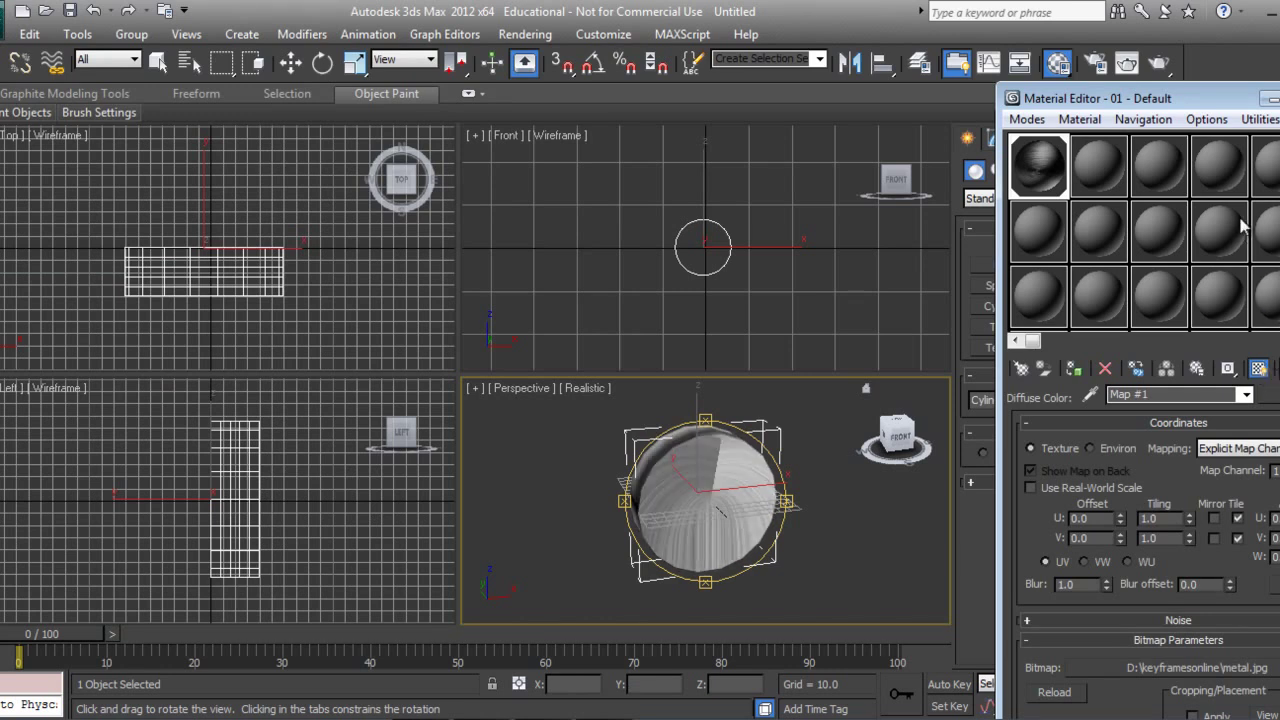
pyautogui.moveTo(1200, 104); pyautogui.dragTo(218, 92)
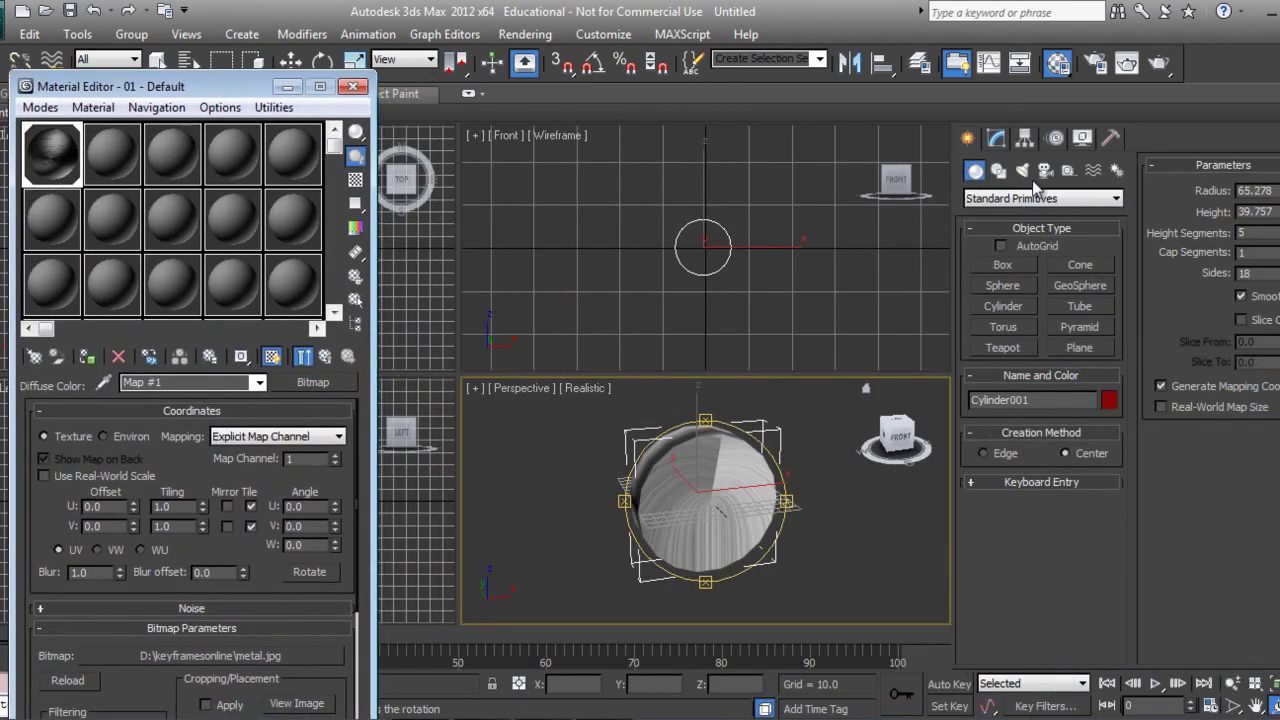
# - Add a UVW Map modifier to the cylinder and set its mapping to Cylindrical with Cap enabled
pyautogui.click(998, 139)
pyautogui.click(1040, 192)
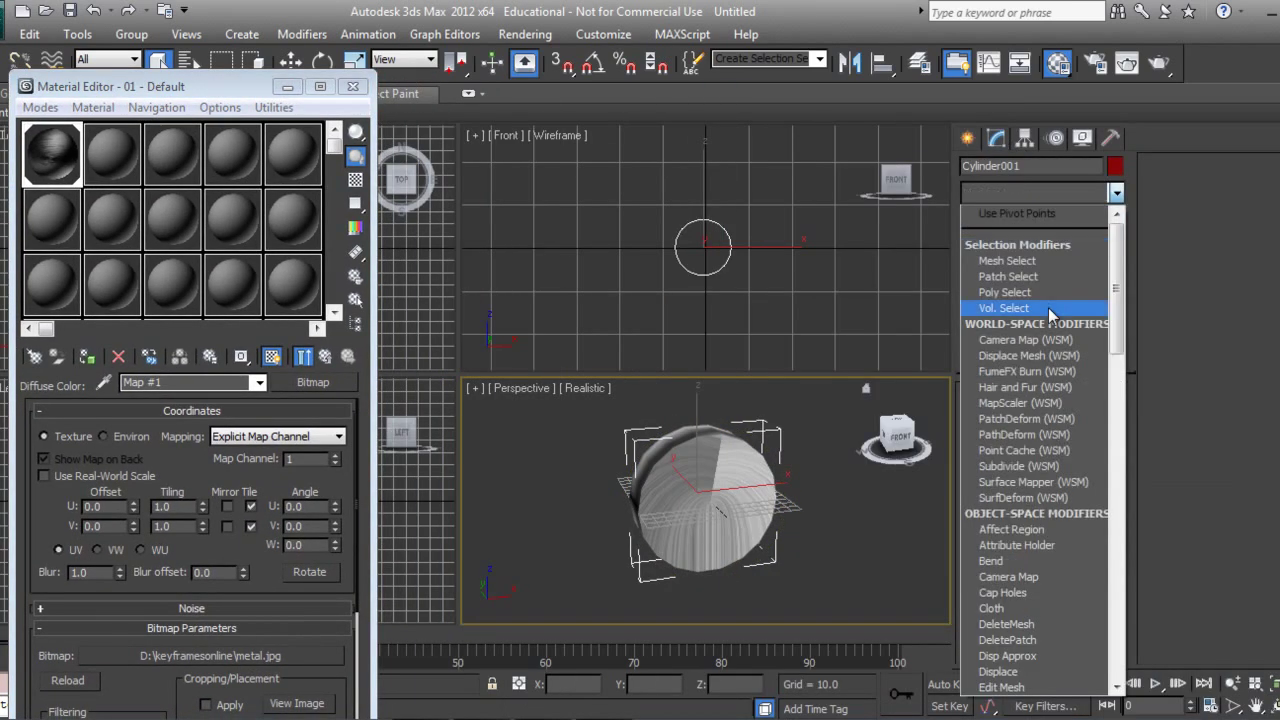
pyautogui.press('u')
pyautogui.press('v')
pyautogui.press('Return')
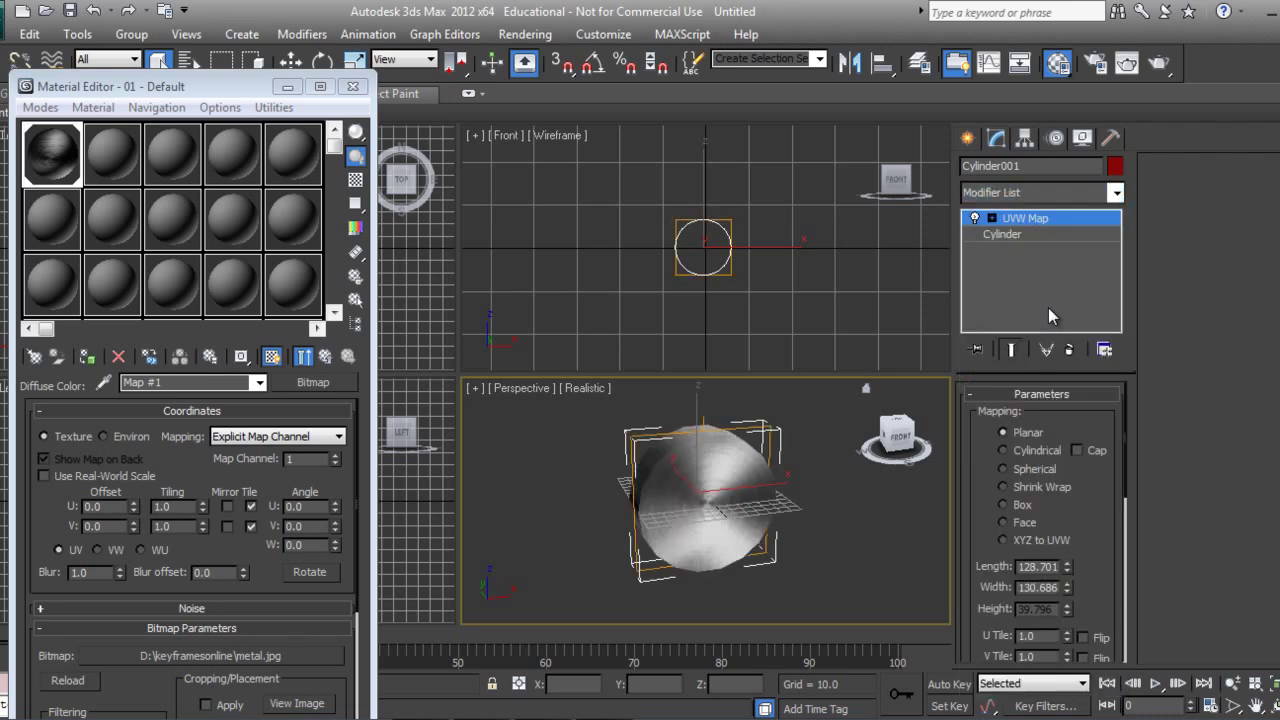
pyautogui.click(1030, 452)
pyautogui.click(1077, 451)
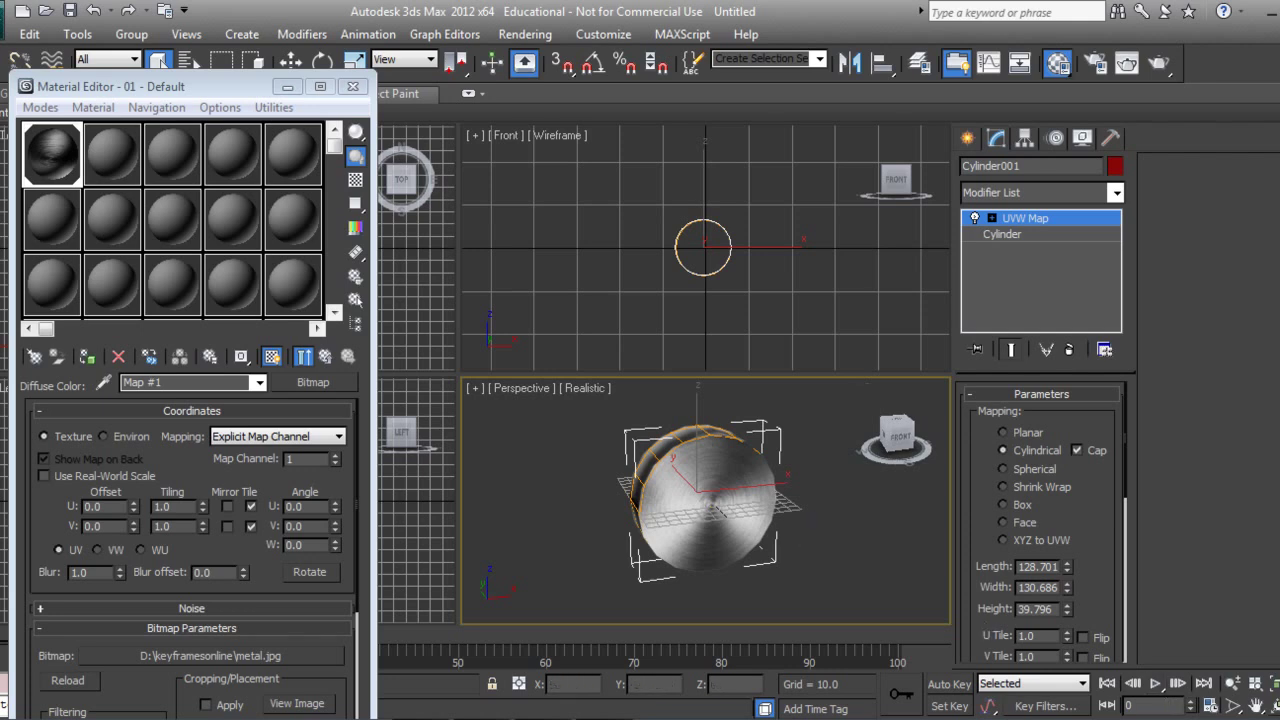
# - Maximize the Perspective viewport and examine the brushed-metal texture on the cylinder's front cap and side from several angles
pyautogui.click(1272, 706)
pyautogui.moveTo(719, 496); pyautogui.dragTo(723, 472)
pyautogui.hotkey('alt', 'w')
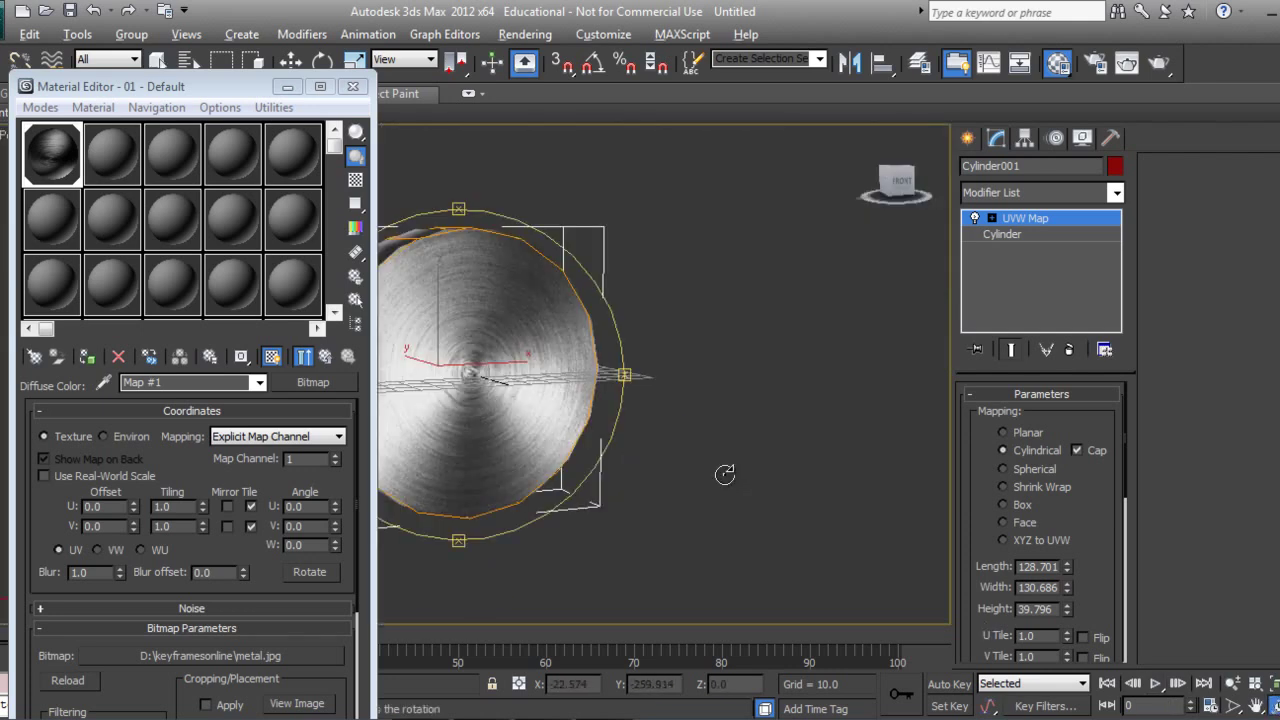
pyautogui.moveTo(514, 400)
pyautogui.mouseDown()
pyautogui.moveTo(462, 402)
pyautogui.moveTo(508, 406)
pyautogui.mouseUp()
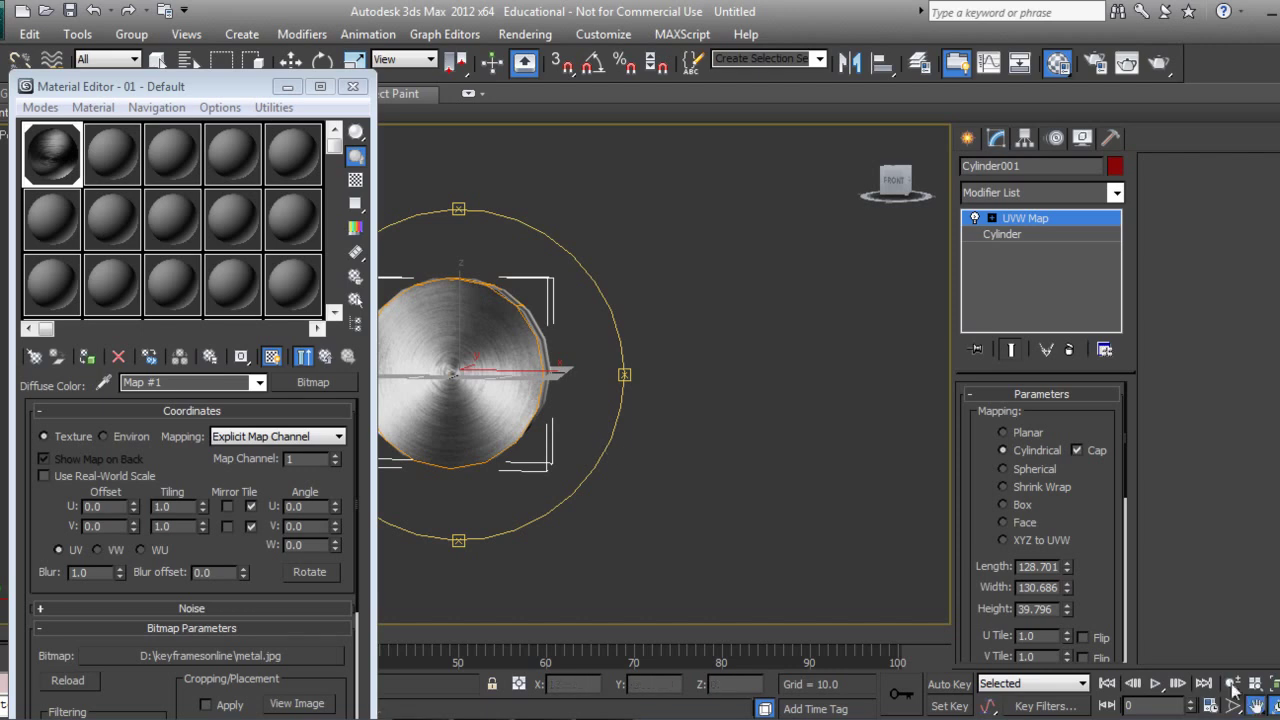
pyautogui.moveTo(517, 374); pyautogui.dragTo(735, 384)
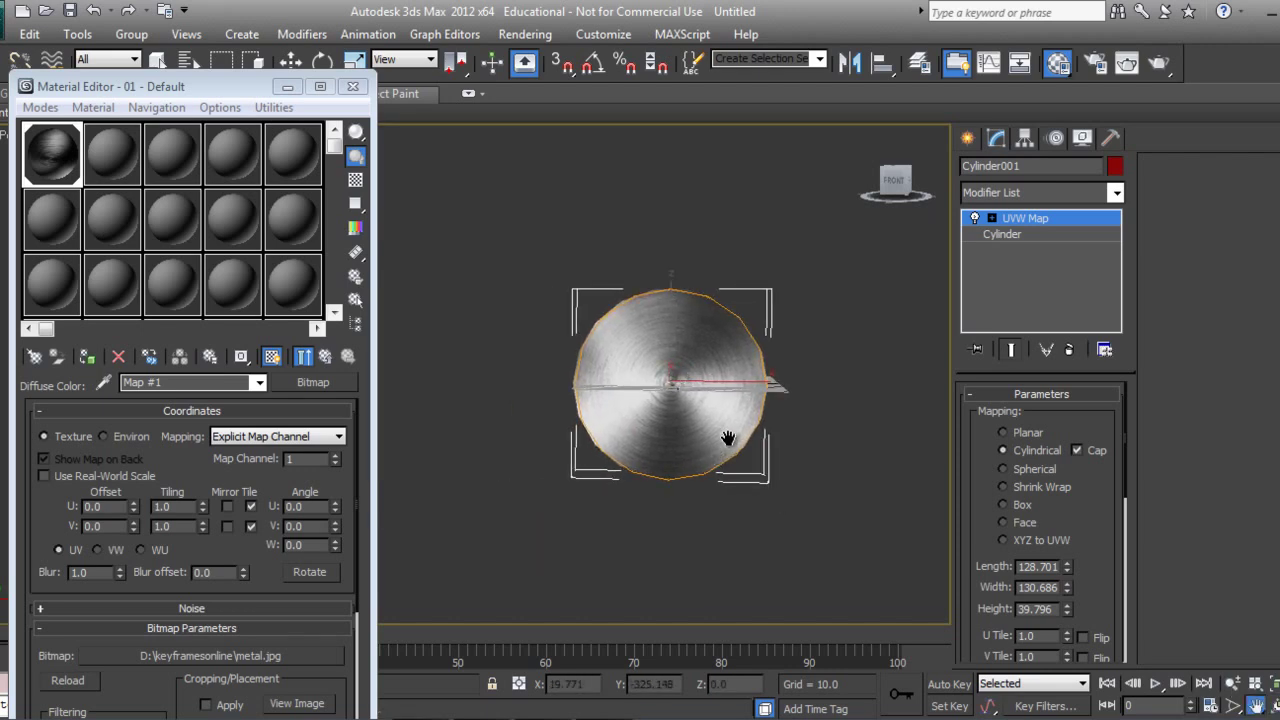
pyautogui.click(1256, 705)
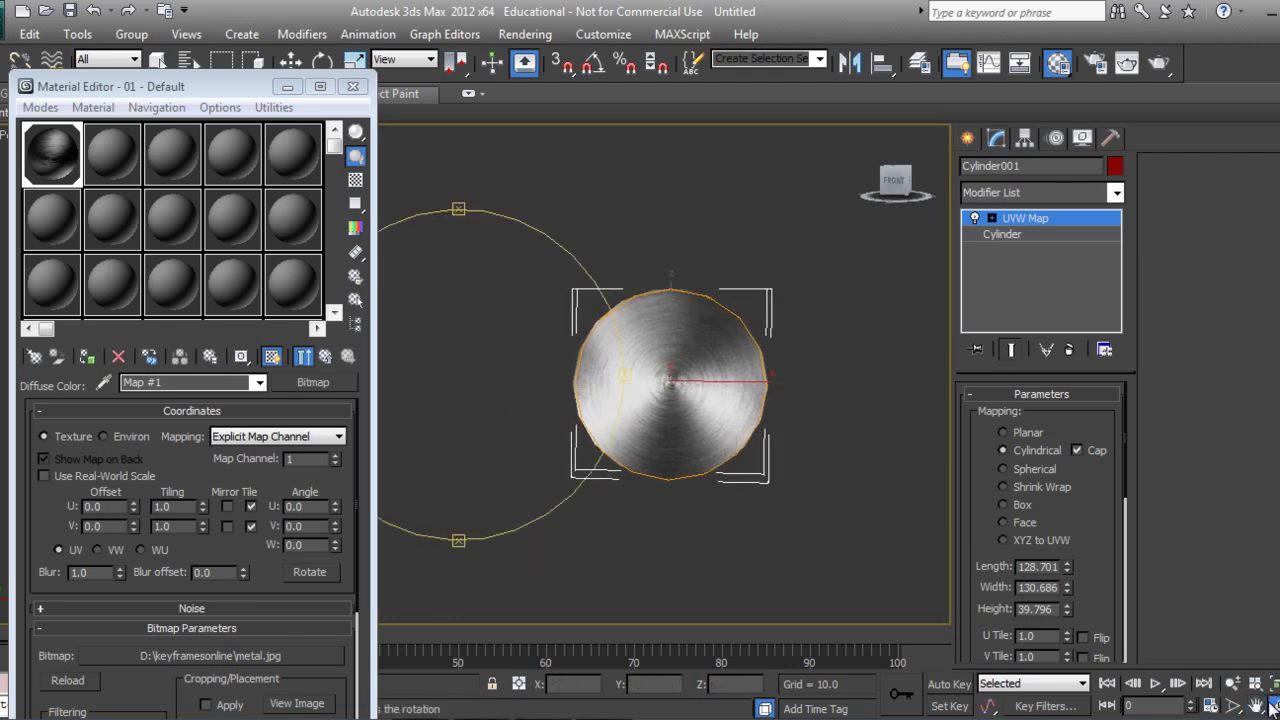
pyautogui.moveTo(491, 366); pyautogui.dragTo(471, 431)
pyautogui.moveTo(560, 388); pyautogui.dragTo(450, 372)
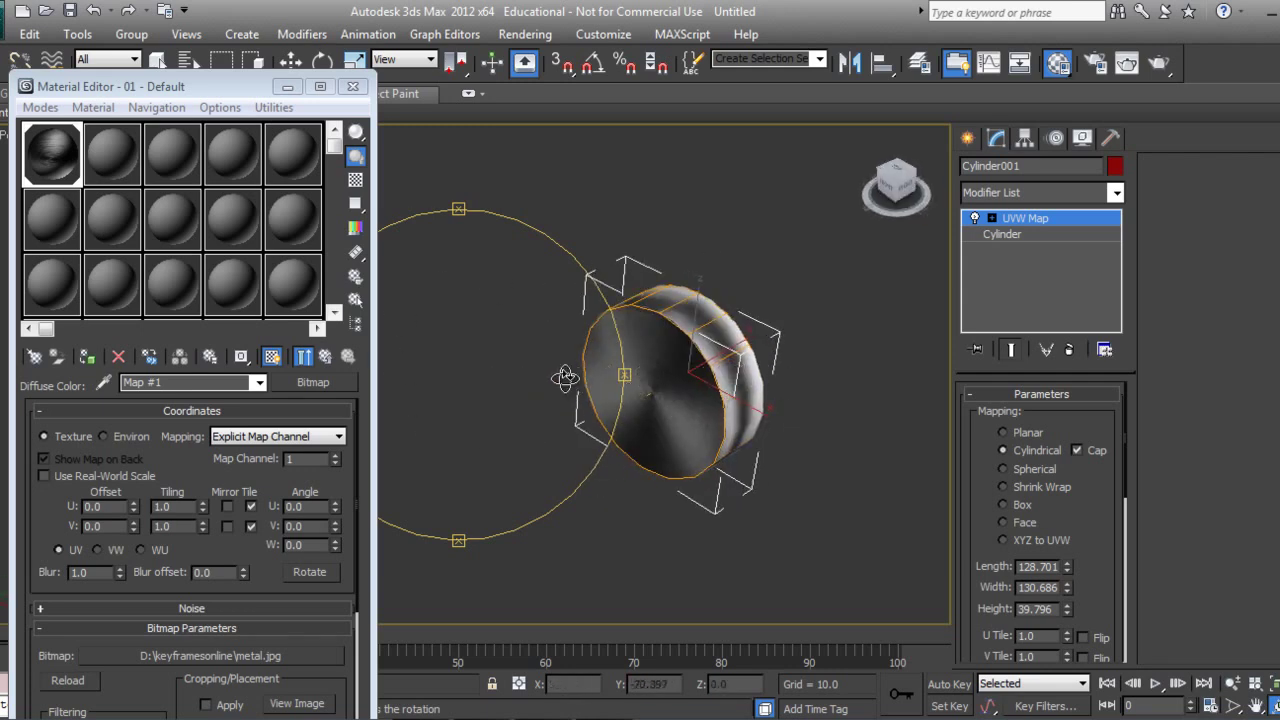
pyautogui.moveTo(574, 371); pyautogui.dragTo(562, 378)
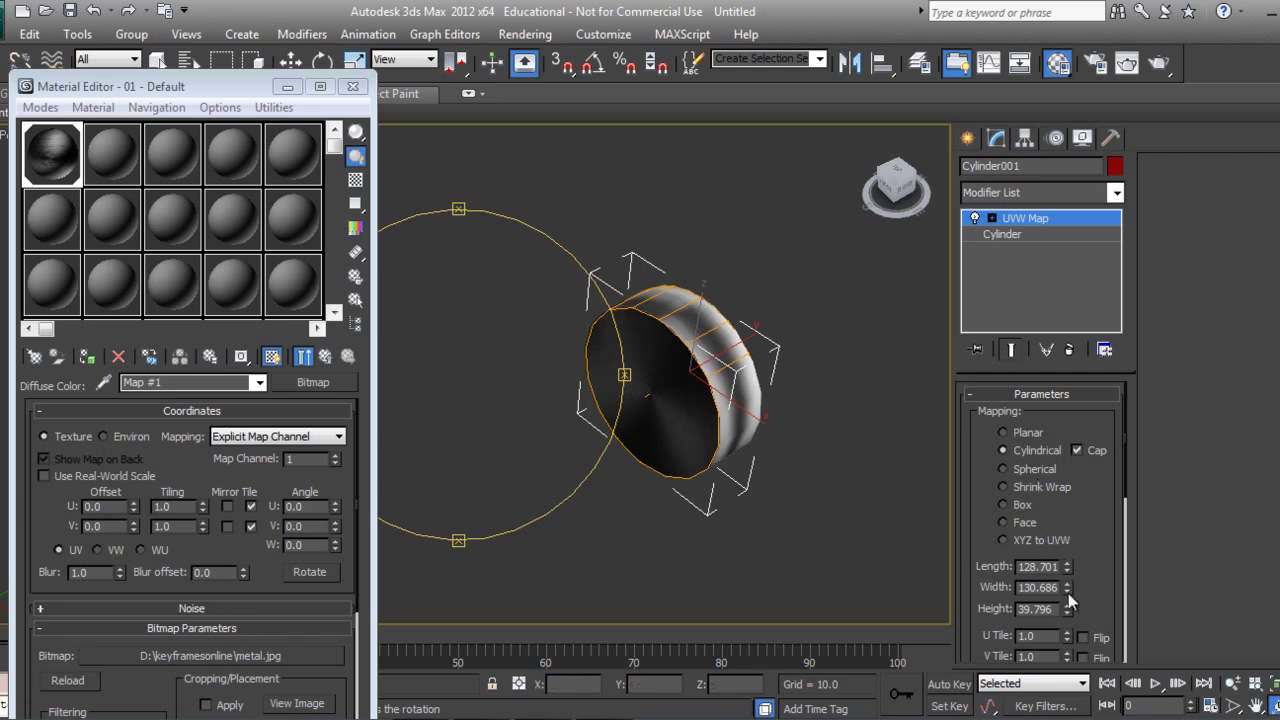
# - Try a different width for the UVW mapping, cancel the change, and inspect the cylinder's front cap up close and from farther away
pyautogui.moveTo(1067, 590); pyautogui.dragTo(1057, 363)
pyautogui.rightClick(1057, 363)
pyautogui.moveTo(587, 371); pyautogui.dragTo(665, 294)
pyautogui.scroll(2, 631, 403)
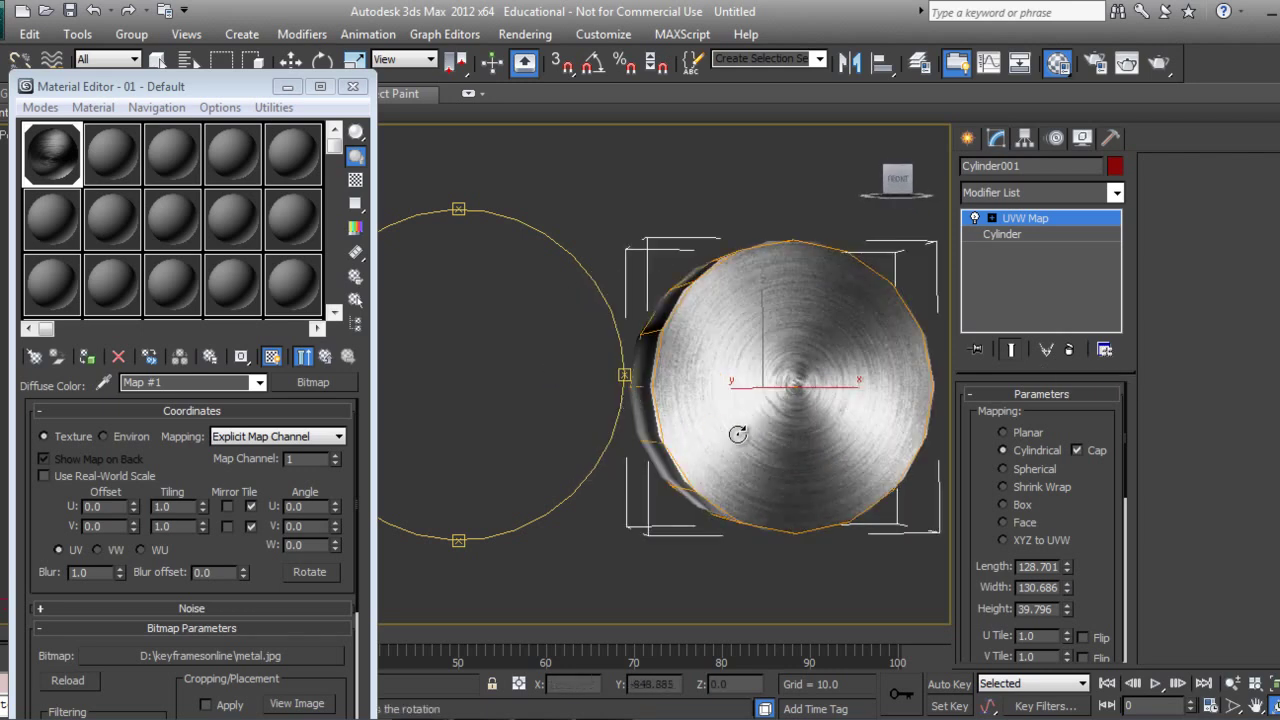
pyautogui.moveTo(555, 377); pyautogui.dragTo(578, 418)
pyautogui.scroll(-4, 551, 412)
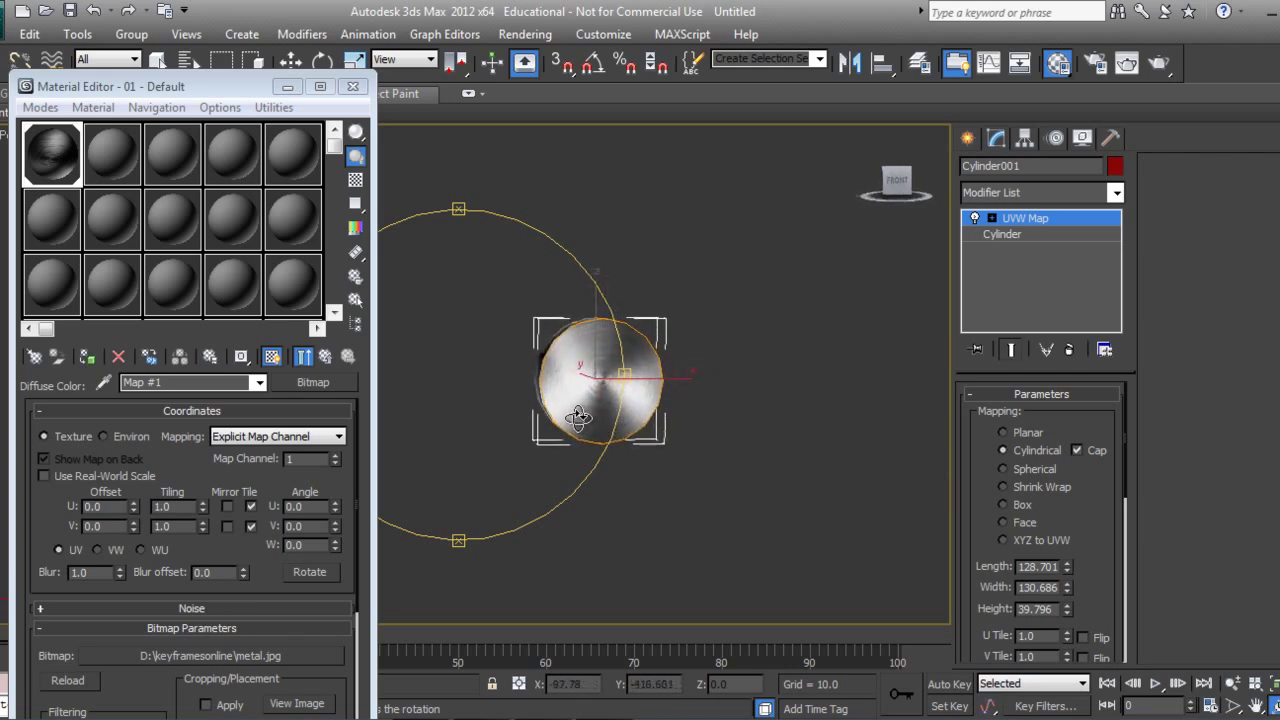
# - Close the Material Editor and leave the viewport's orbit mode
pyautogui.click(352, 86)
pyautogui.rightClick(433, 305)
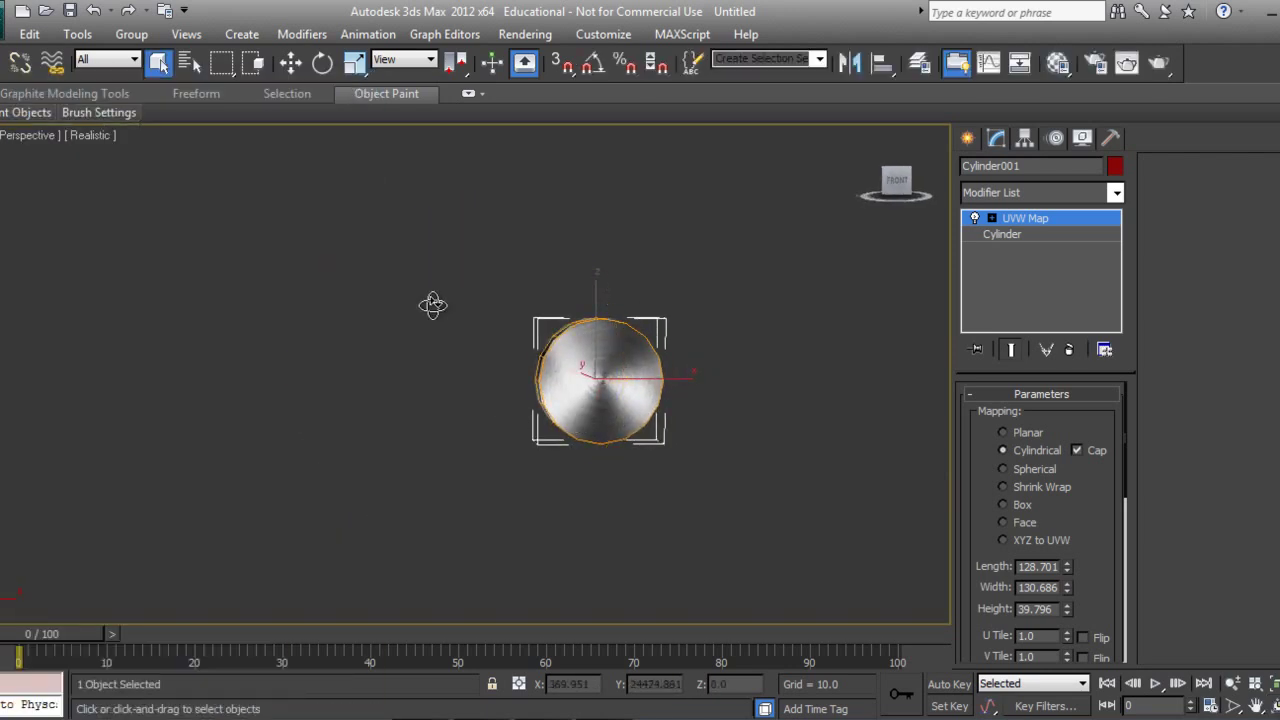
pyautogui.rightClick(428, 307)
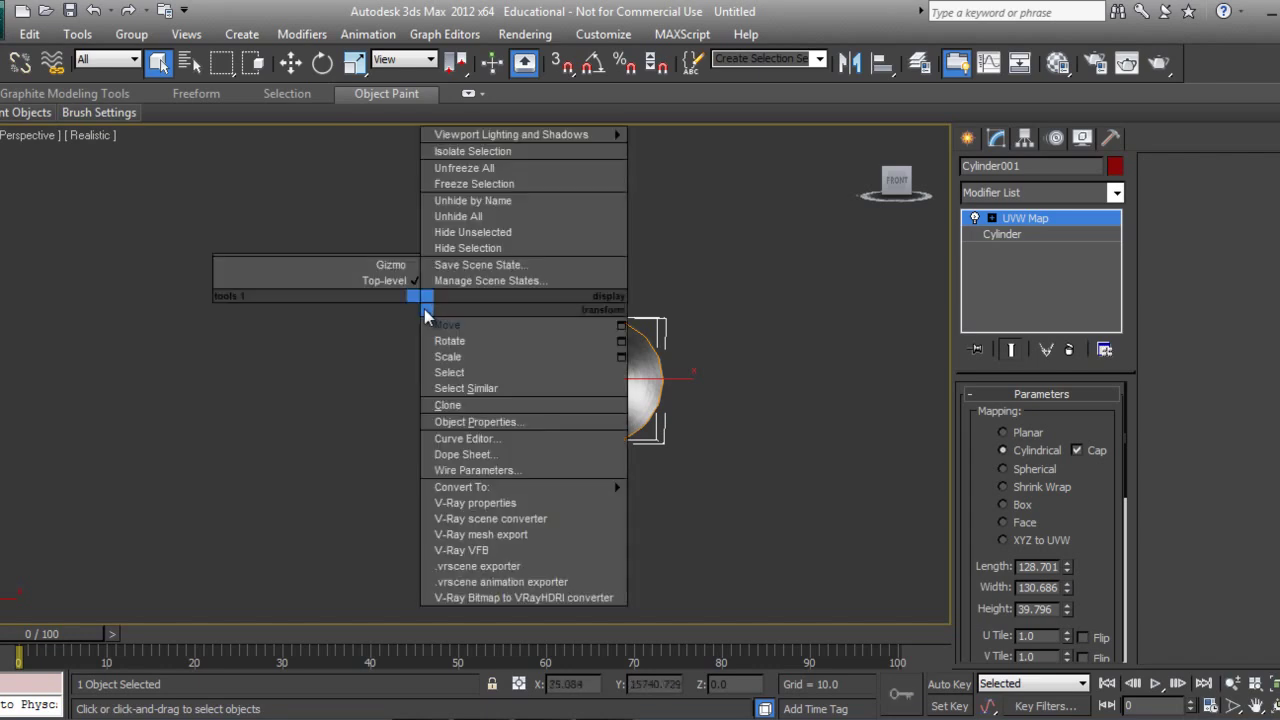